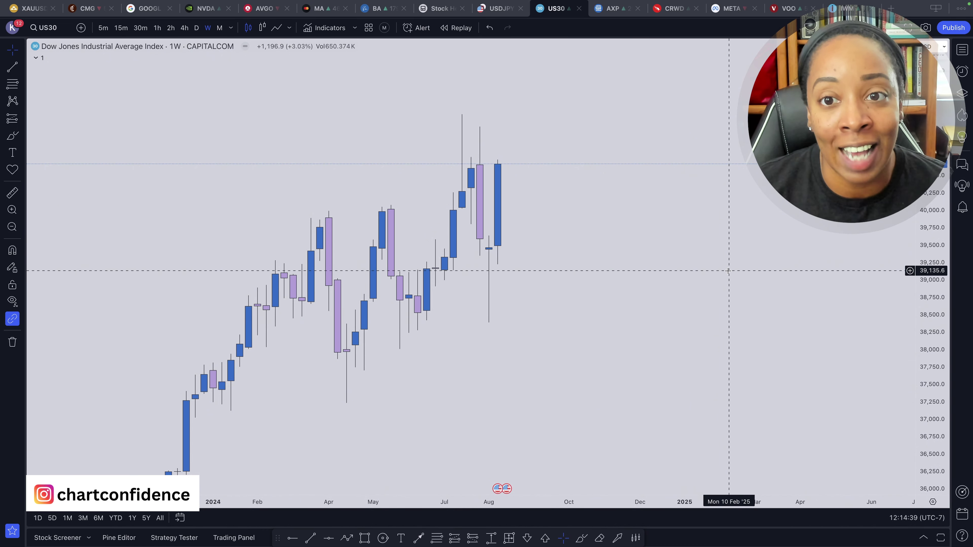
mouse_move(625, 3)
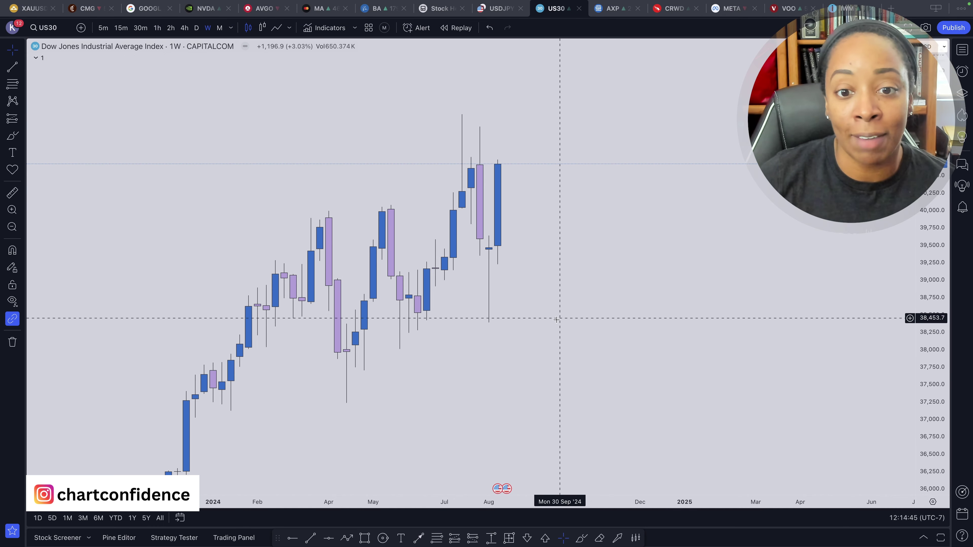
click(419, 538)
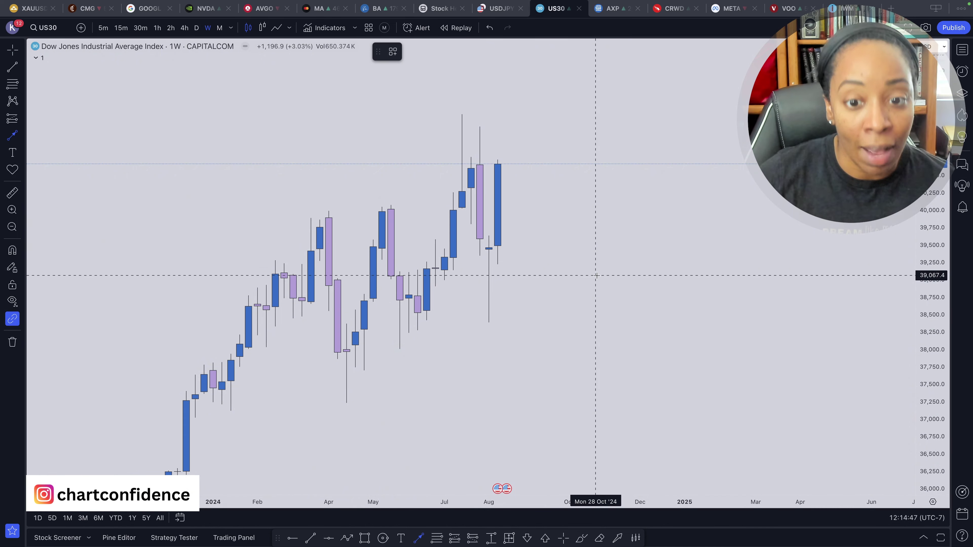
click(595, 275)
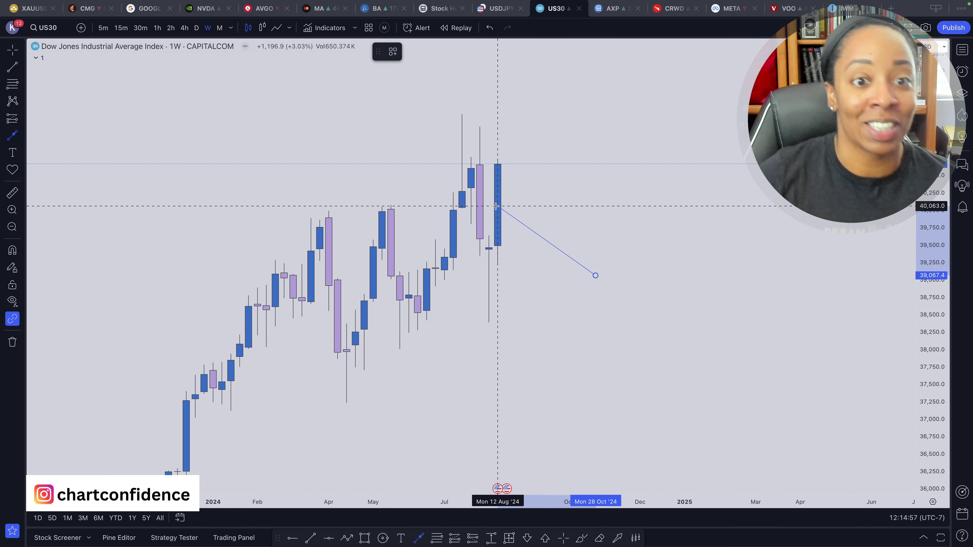
click(540, 213)
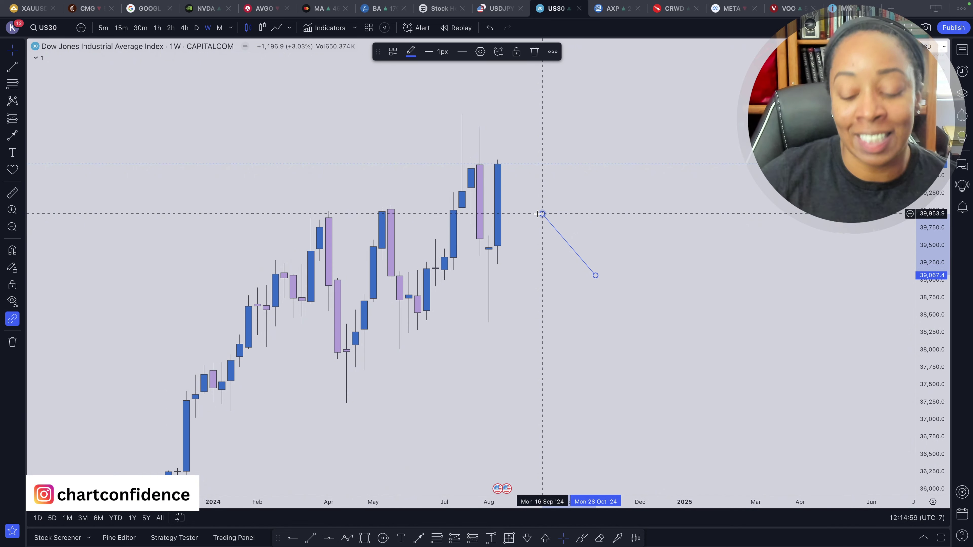
key(BackSpace)
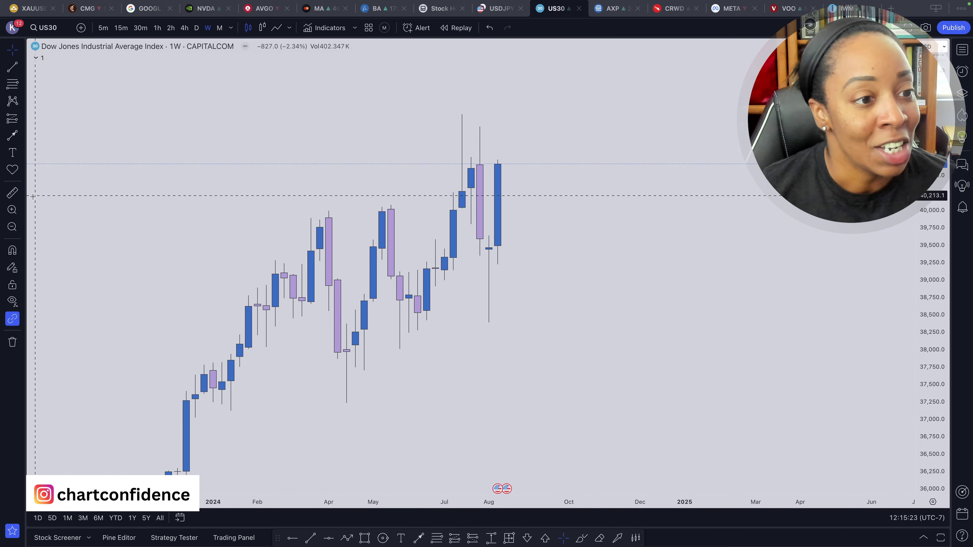
- Draw a thin rectangle along the latest weekly candle's top from 17 Jun to 28 Oct 2024, and place a copy at the July high
click(364, 538)
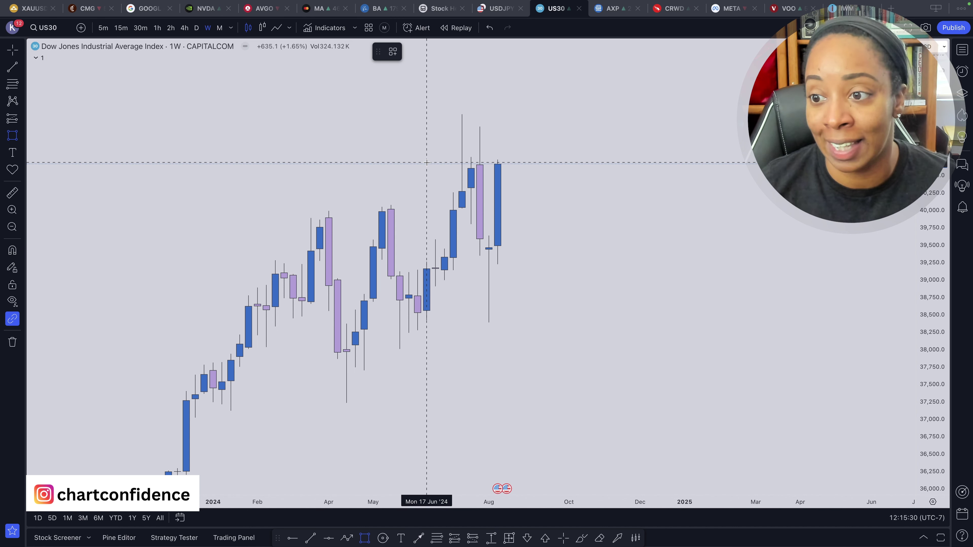
drag(426, 163, 595, 161)
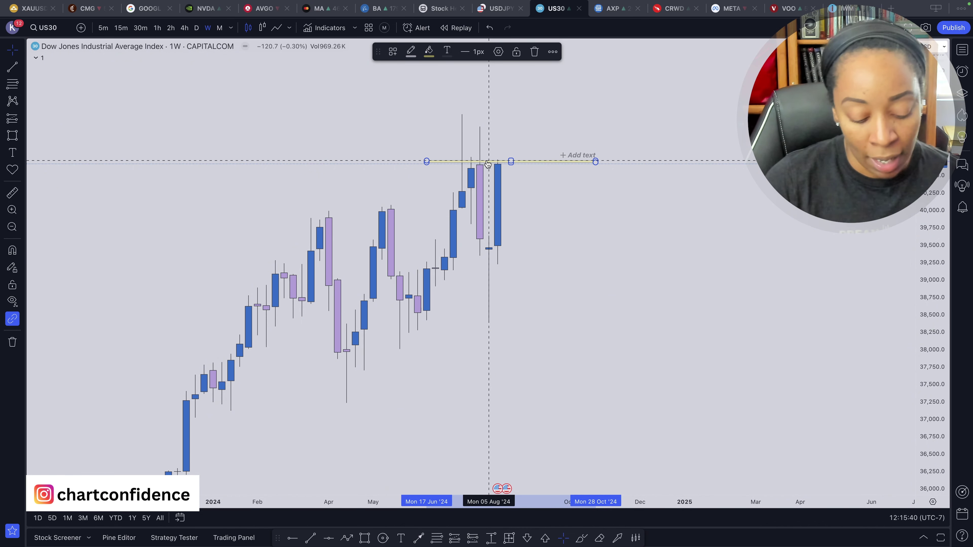
key(ctrl+v)
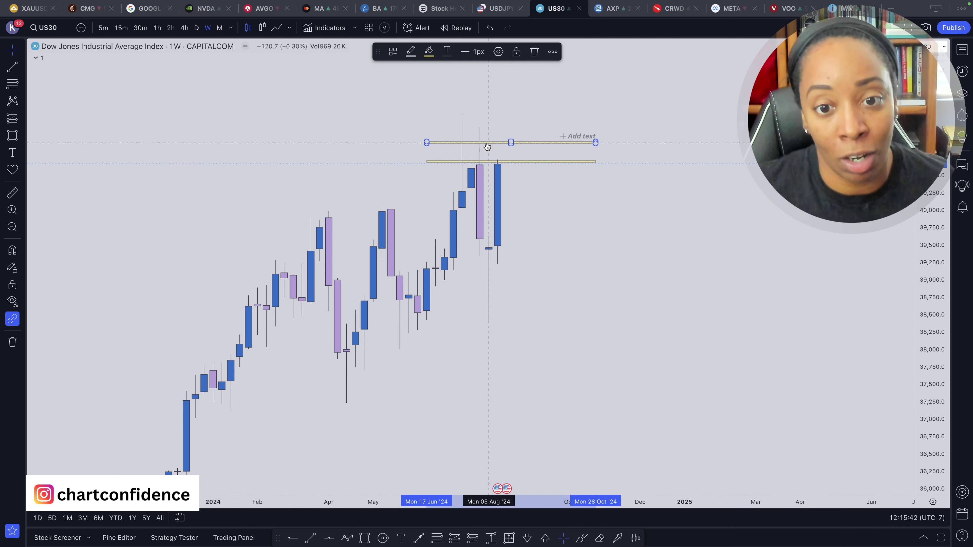
mouse_move(487, 146)
mouse_down()
mouse_move(495, 113)
mouse_move(507, 117)
mouse_up()
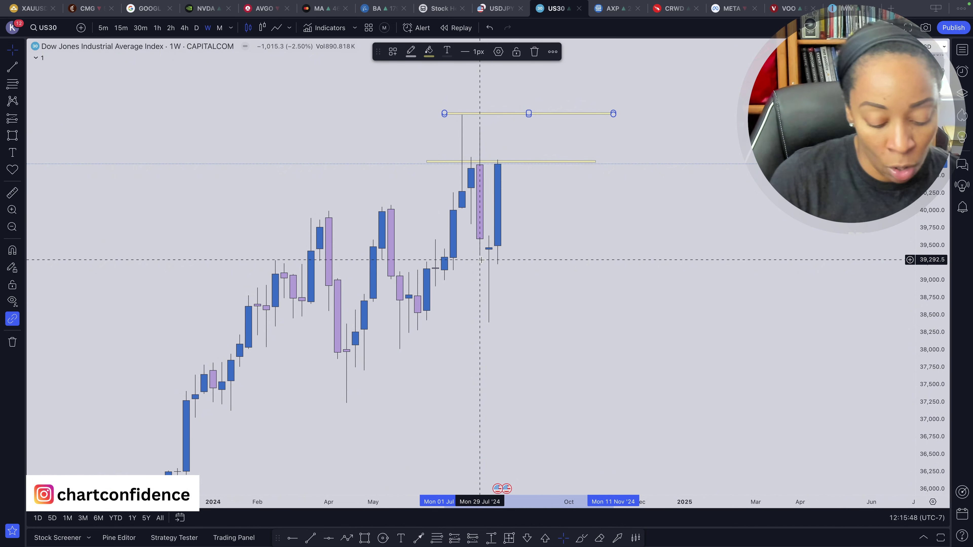
- Place another copy of the level at about 39,333 and shift it to start at the same date as the first rectangle
key(super+v)
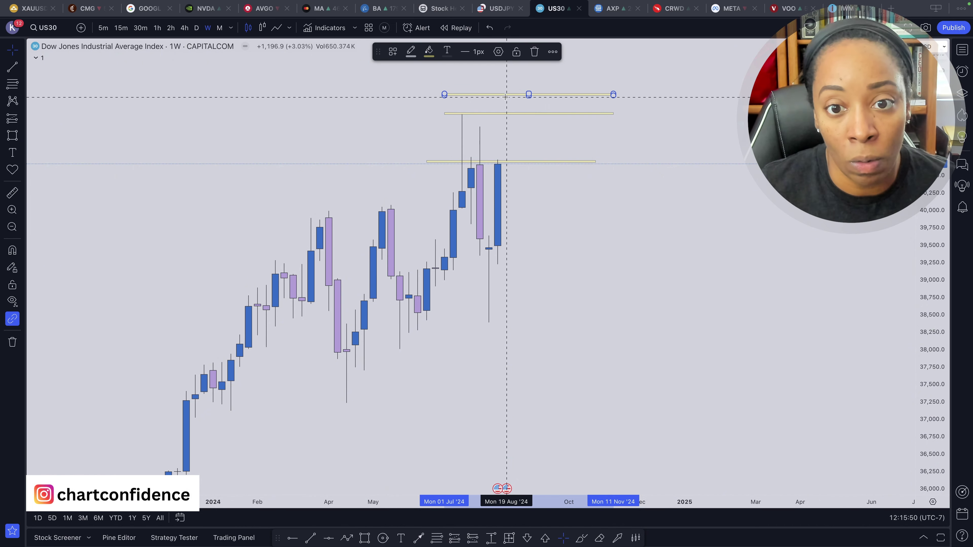
drag(506, 99, 519, 259)
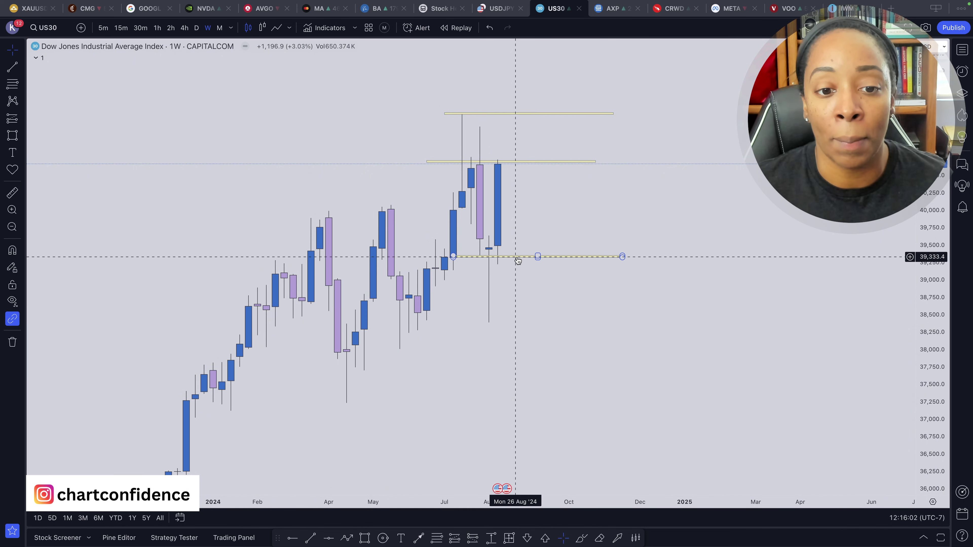
drag(518, 261, 491, 260)
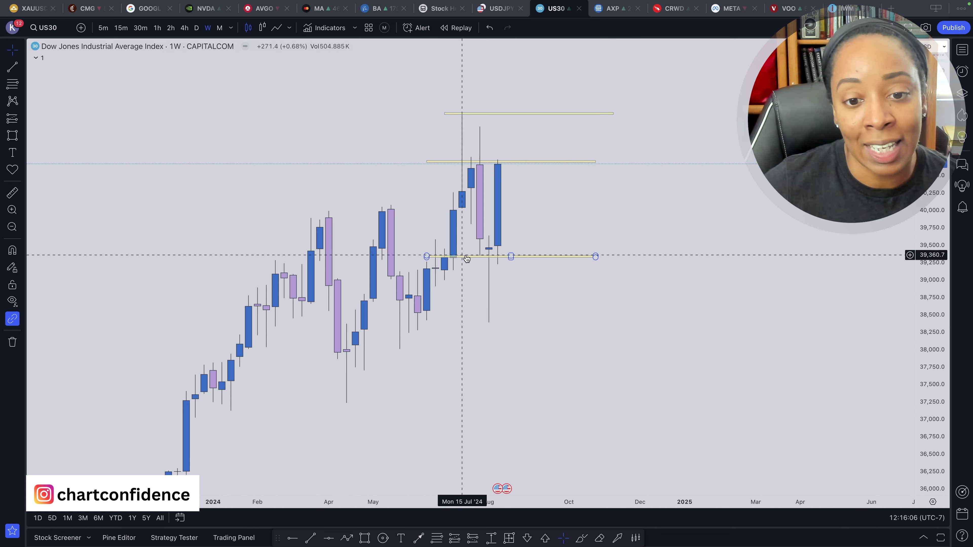
- Duplicate the 39,333 level down to about 38,392, along the low of the early-August candle's wick
mouse_move(467, 260)
mouse_down()
mouse_move(465, 240)
mouse_move(460, 321)
mouse_move(446, 339)
mouse_move(418, 335)
mouse_move(415, 324)
mouse_up()
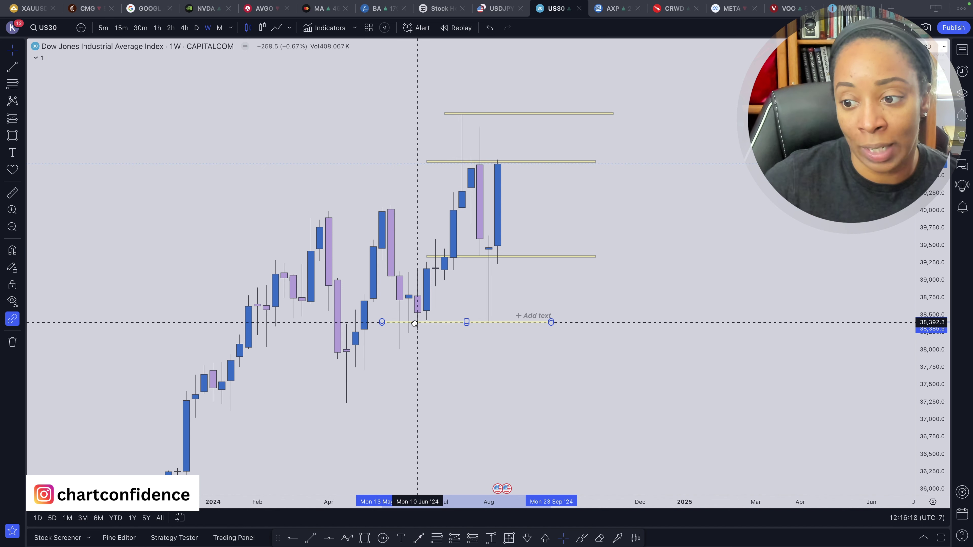
click(477, 363)
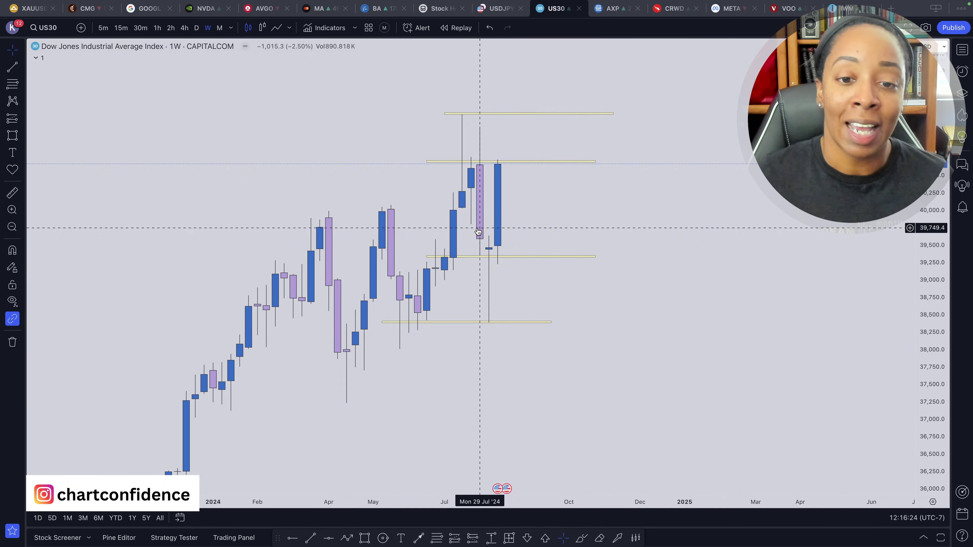
click(417, 322)
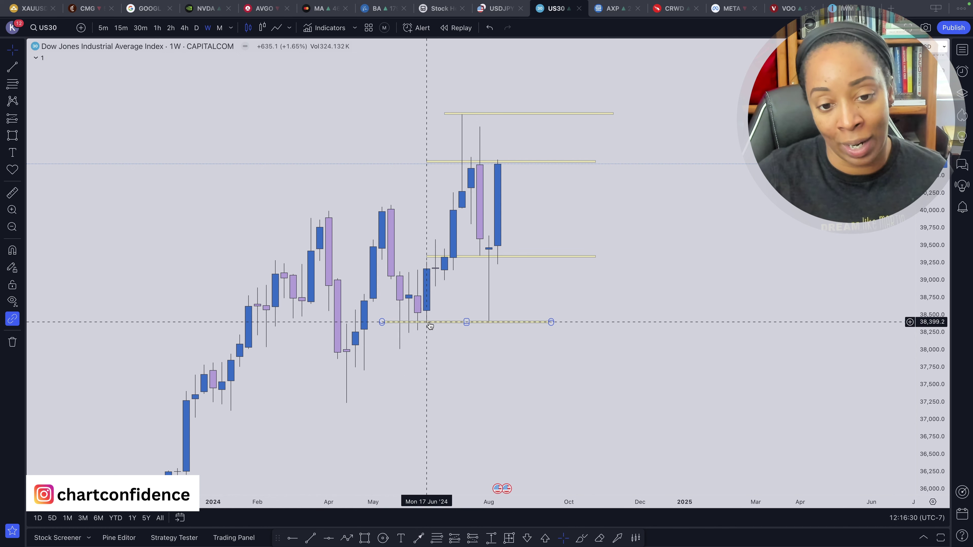
click(430, 305)
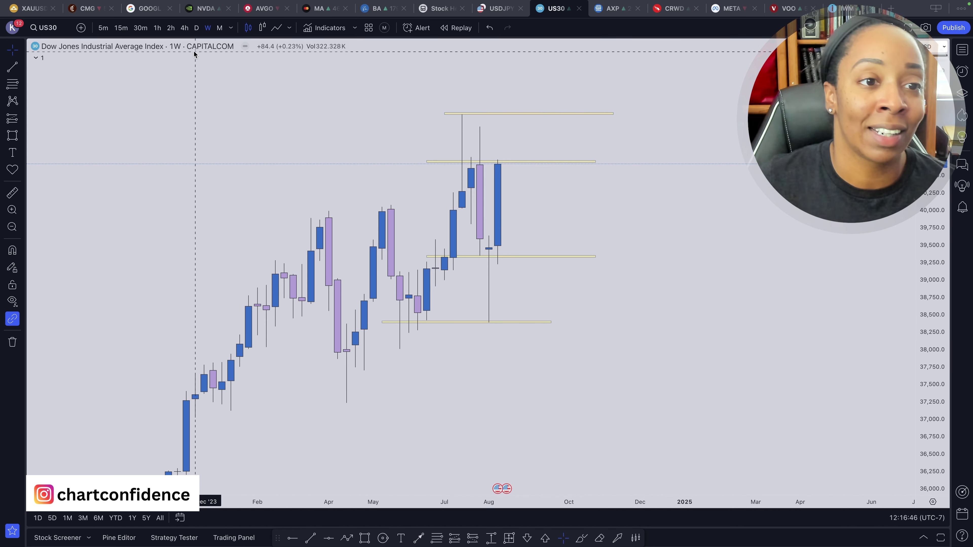
- Switch the chart to the daily timeframe, reset its view and zoom in on the June to August 2024 candles
click(197, 28)
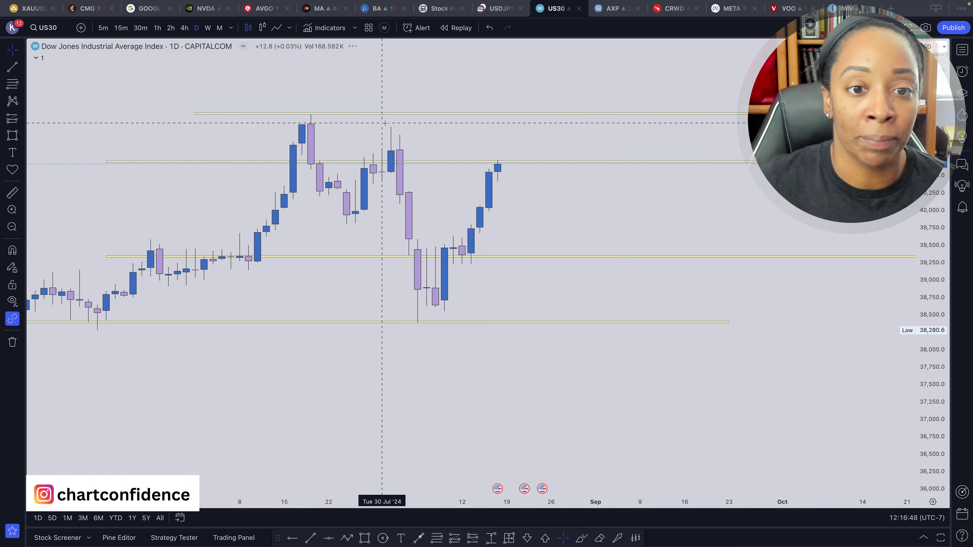
right_click(399, 94)
click(420, 102)
scroll(421, 101, right, 10)
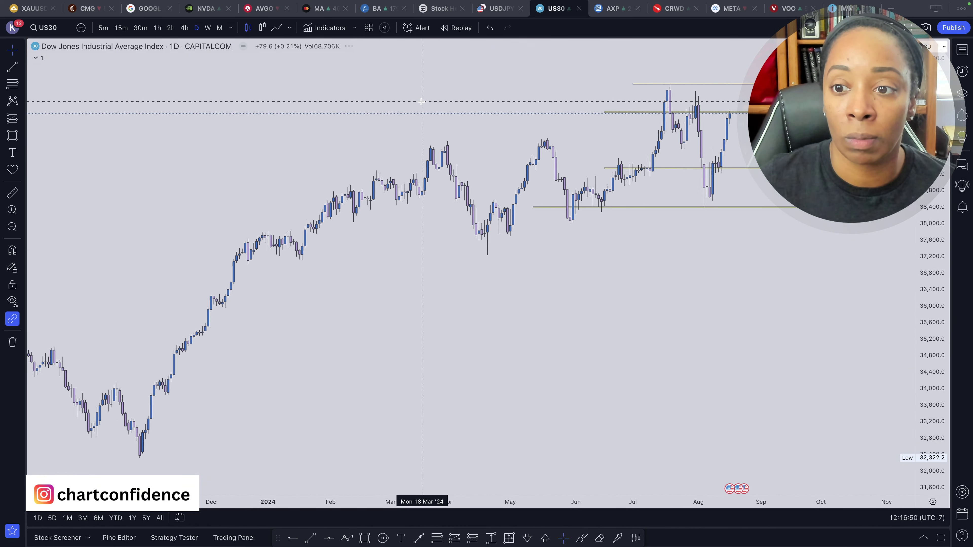
click(12, 211)
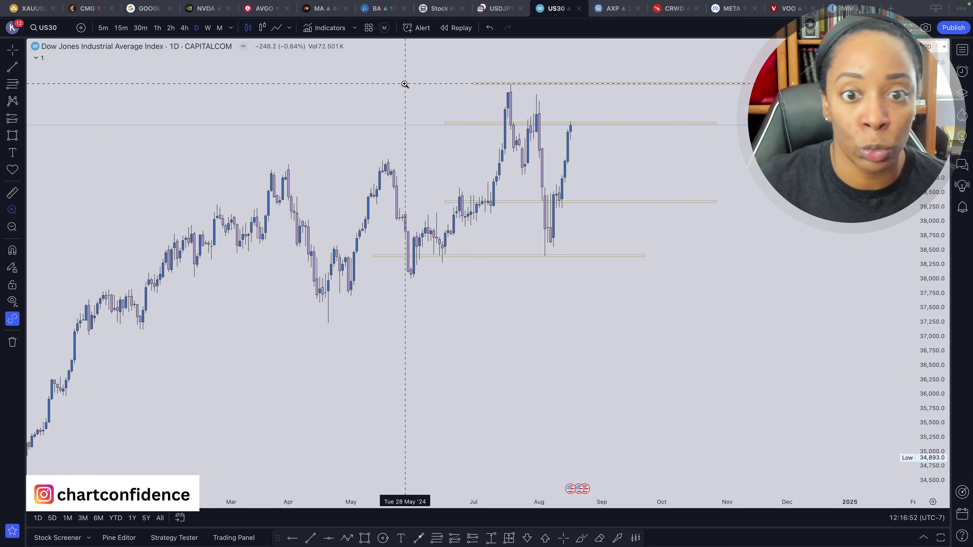
drag(331, 70, 684, 301)
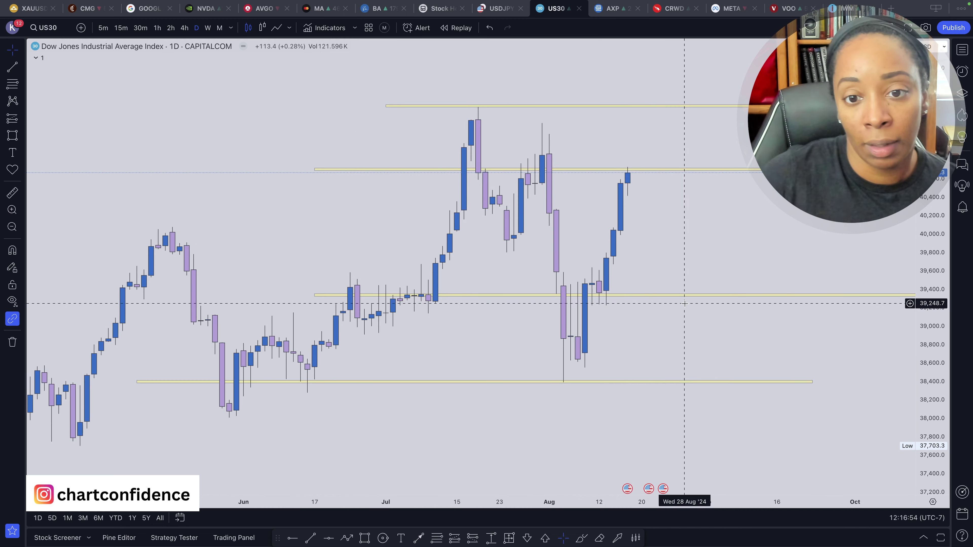
scroll(628, 187, right, 2)
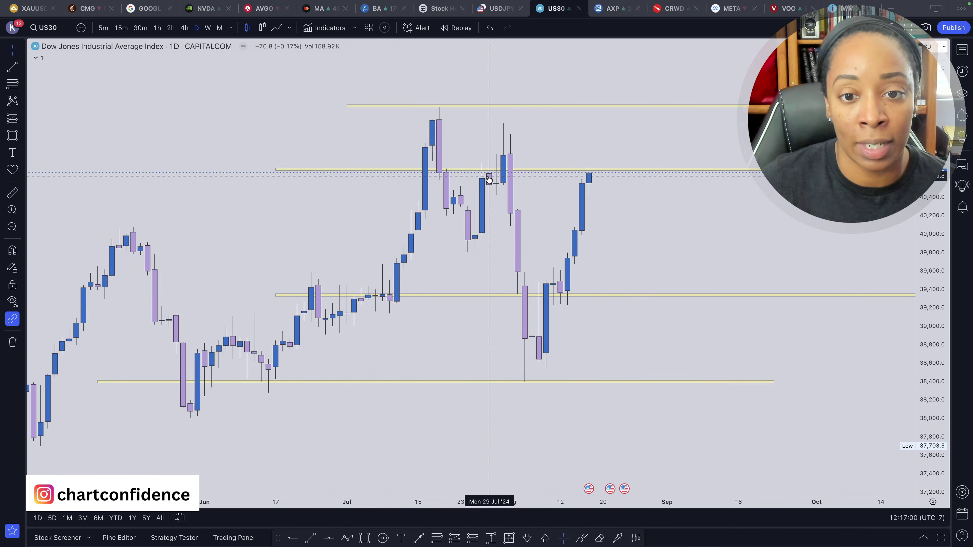
- Examine how the daily candles react at the second-highest, middle and lowest marked levels
click(450, 169)
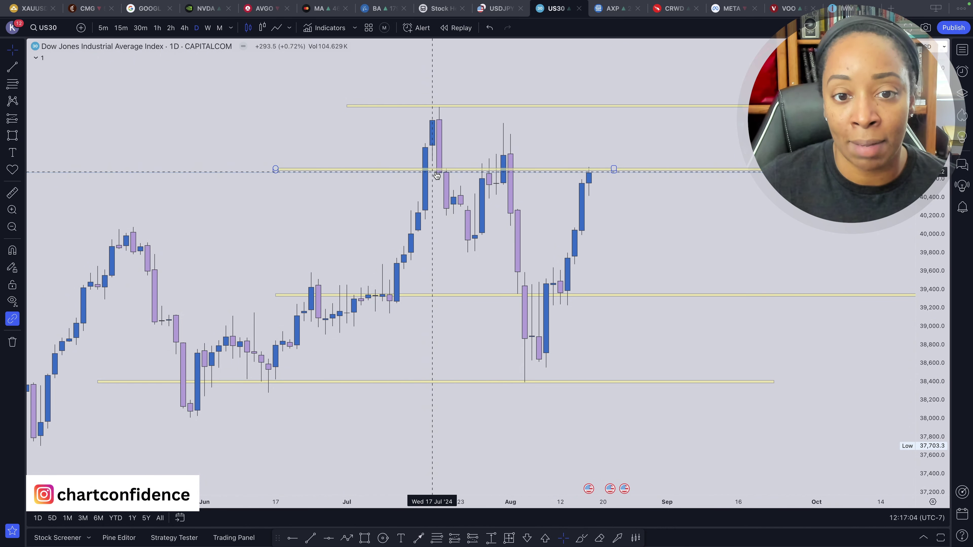
click(493, 155)
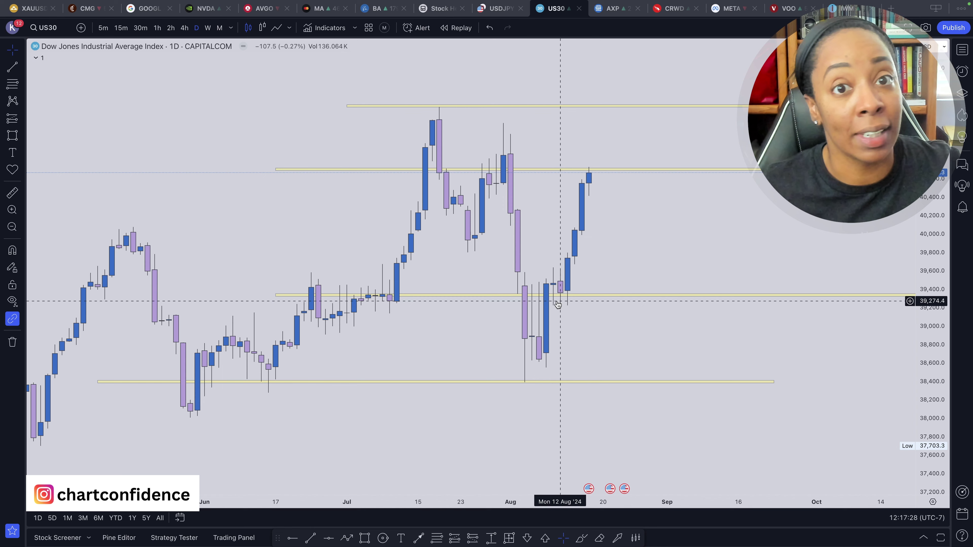
click(556, 297)
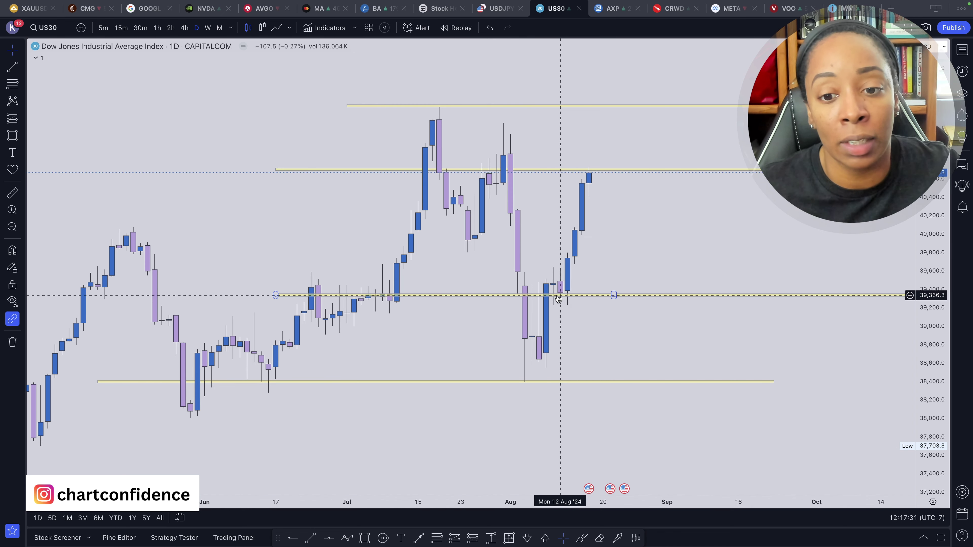
click(569, 279)
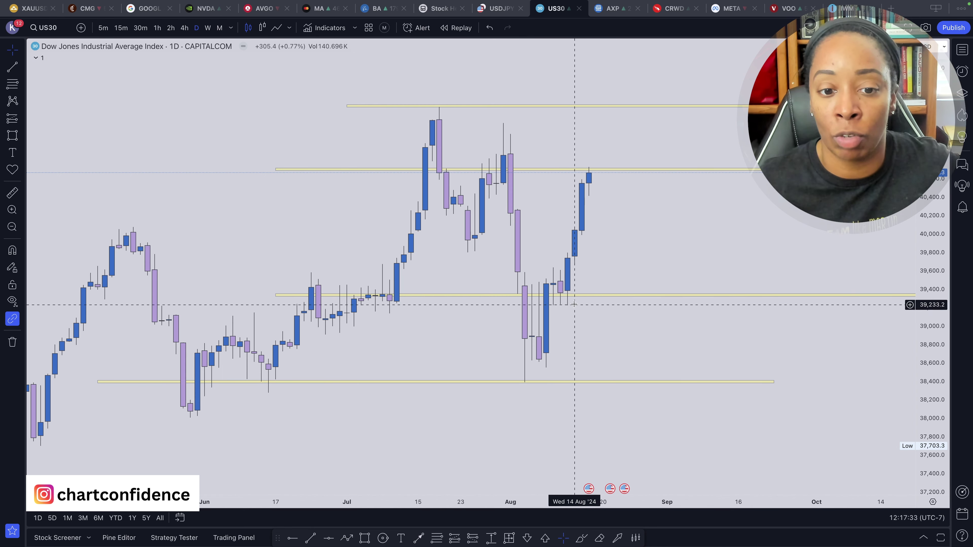
click(369, 383)
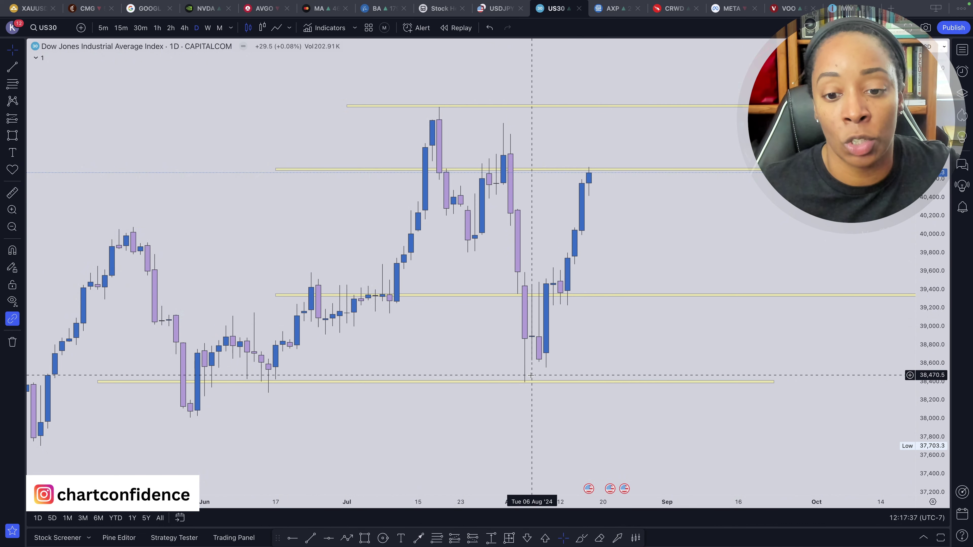
click(370, 355)
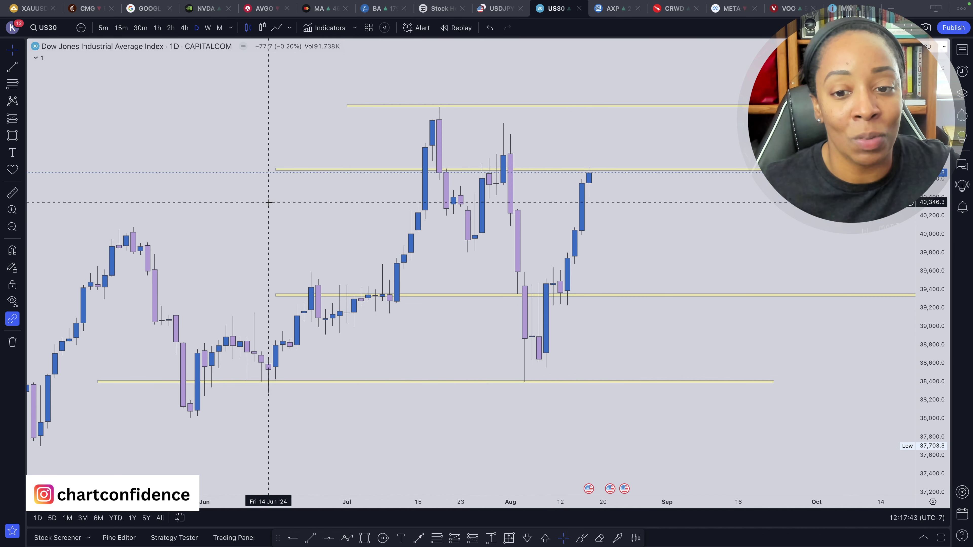
- Switch the chart to the 4-hour timeframe, reset its view and frame the July to August 2024 swings
click(184, 28)
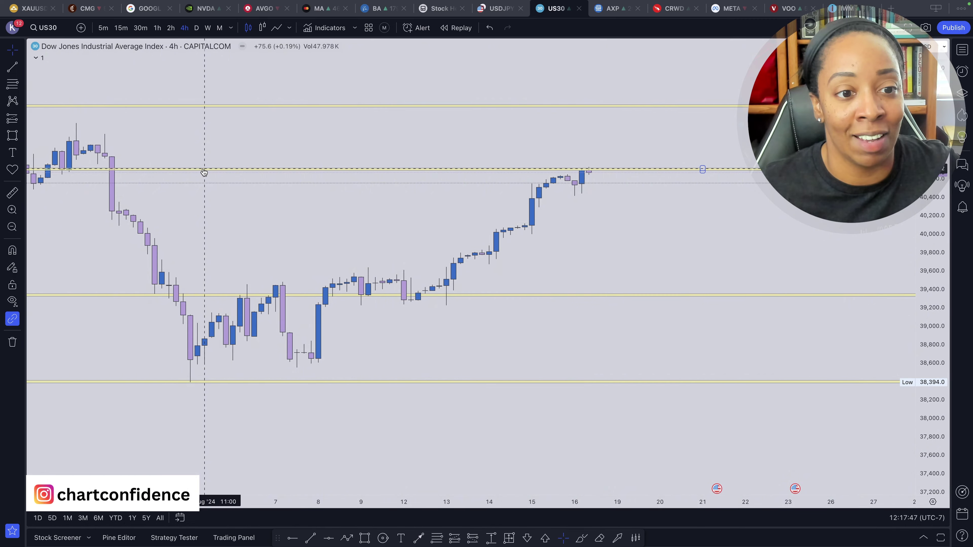
scroll(202, 171, left, 5)
right_click(160, 210)
click(189, 217)
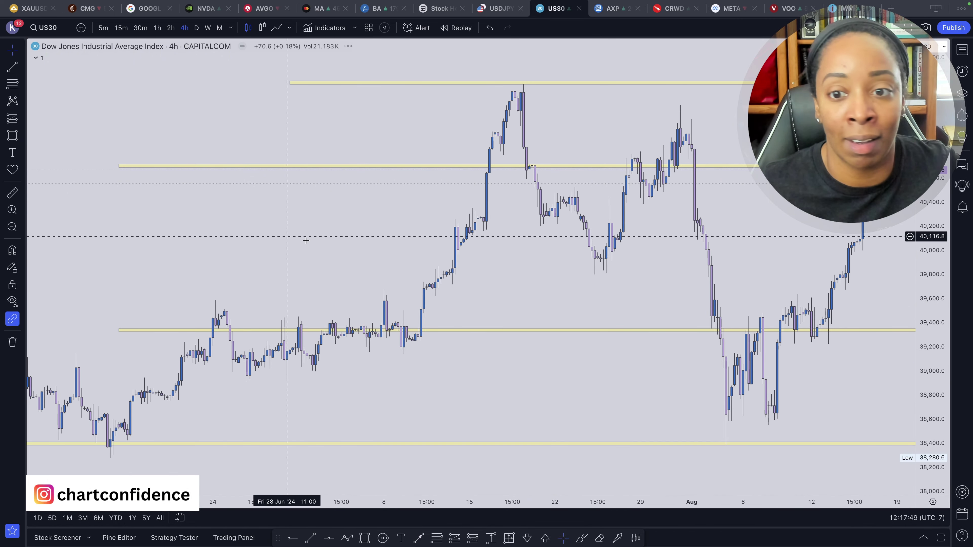
scroll(304, 235, right, 5)
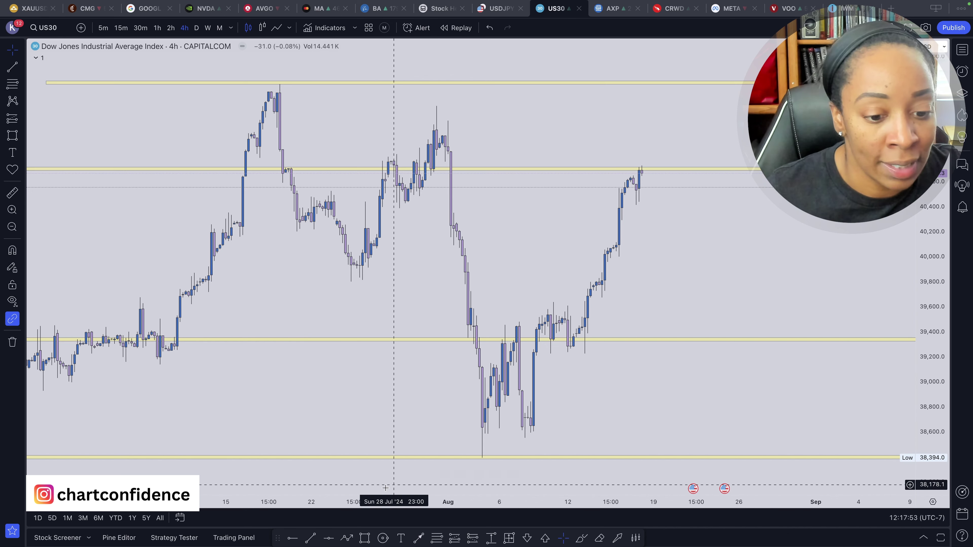
- Draw a thin rectangle between the top two levels from 31 Jul to 12 Aug 2024, and extend its start back to about 15 Jul
click(293, 538)
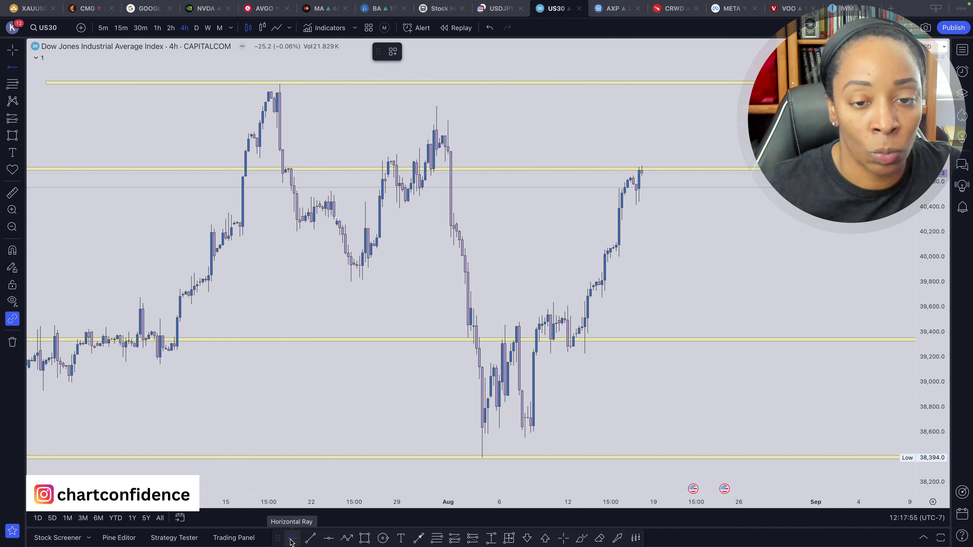
click(365, 538)
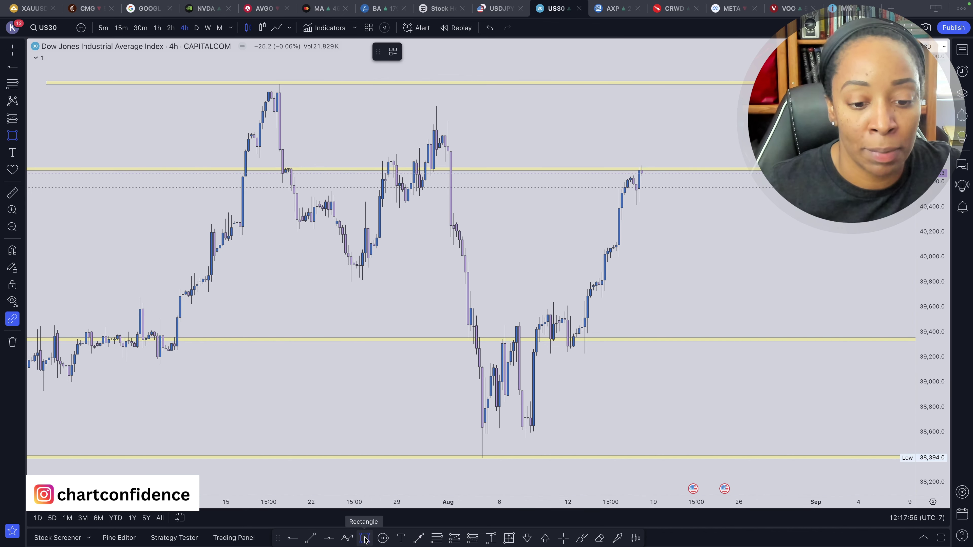
click(431, 130)
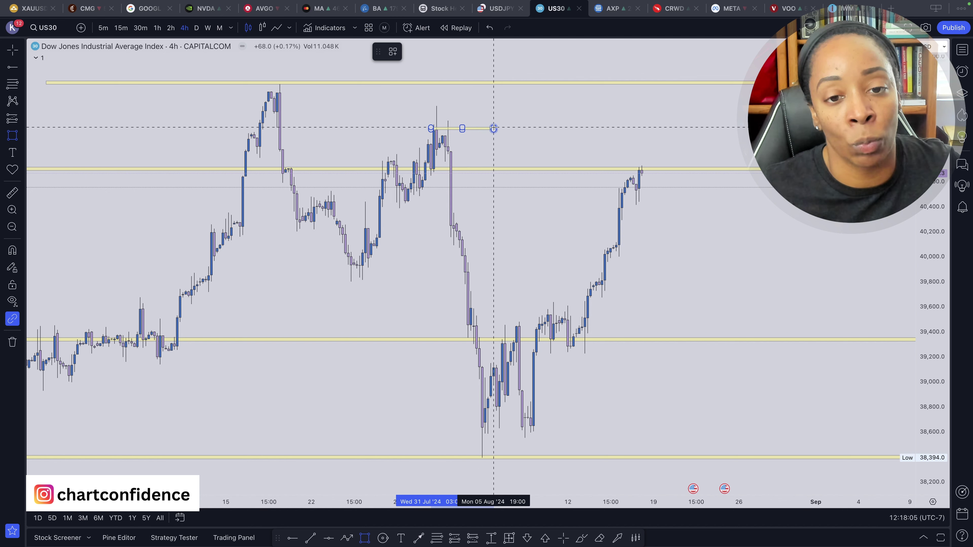
click(582, 130)
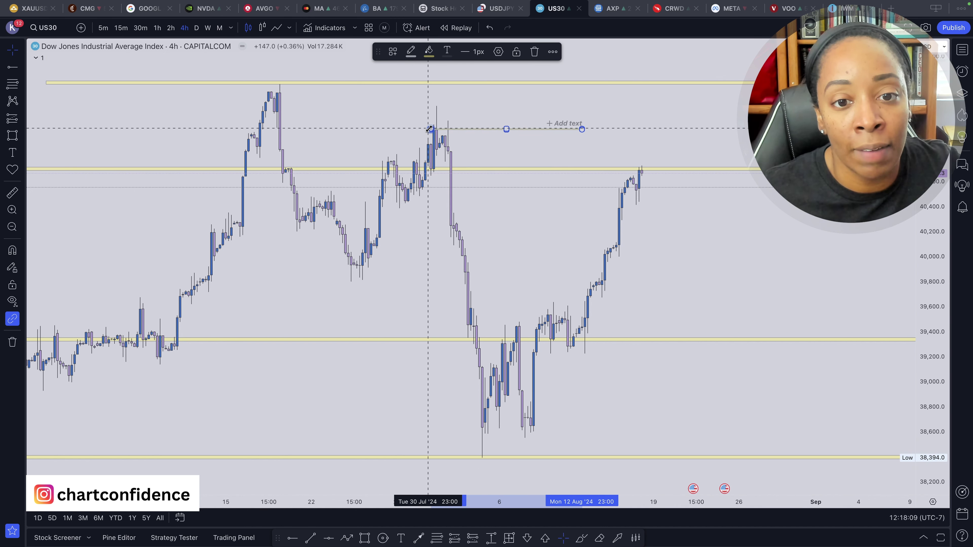
drag(429, 129, 222, 127)
drag(308, 128, 308, 129)
click(380, 149)
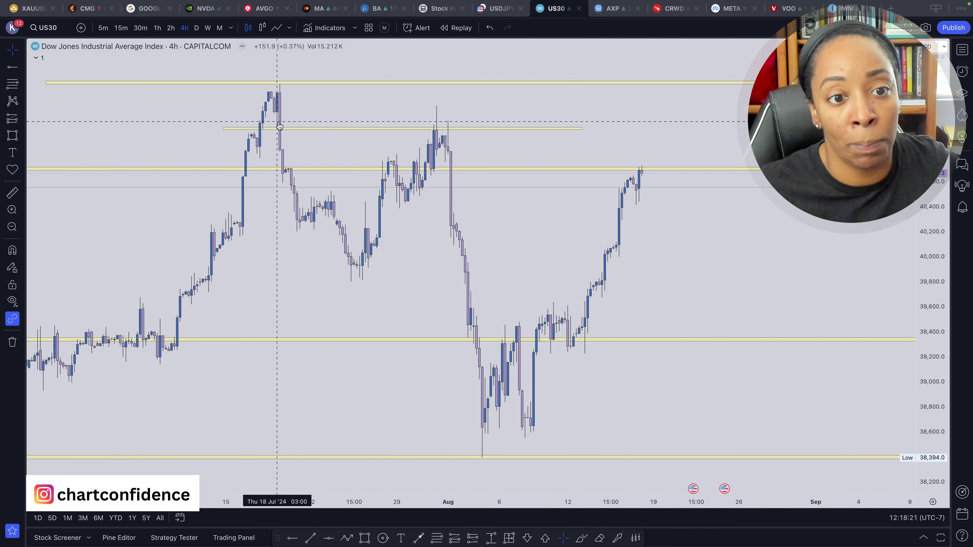
- Extend the end of the thin rectangle between the top two levels to about 4 Sep 2024
click(255, 129)
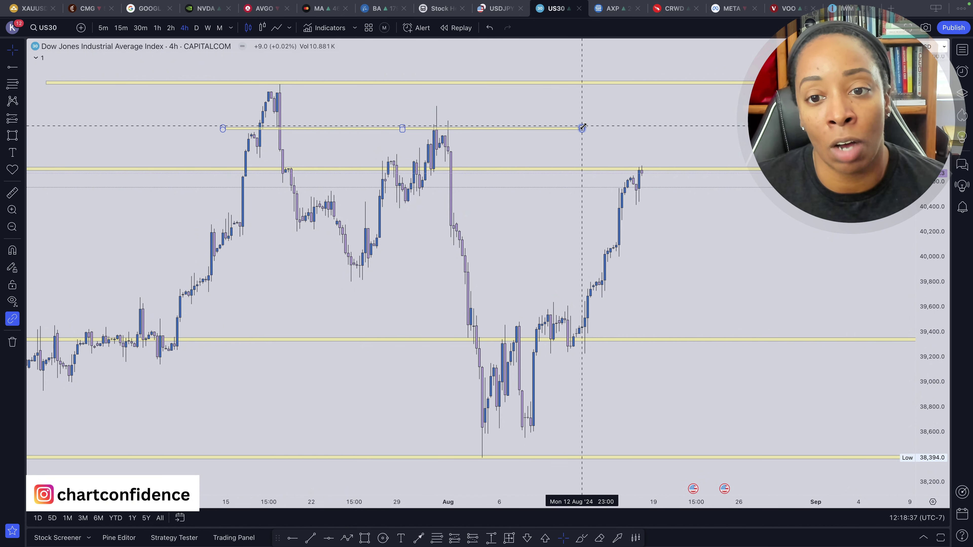
drag(582, 127, 862, 126)
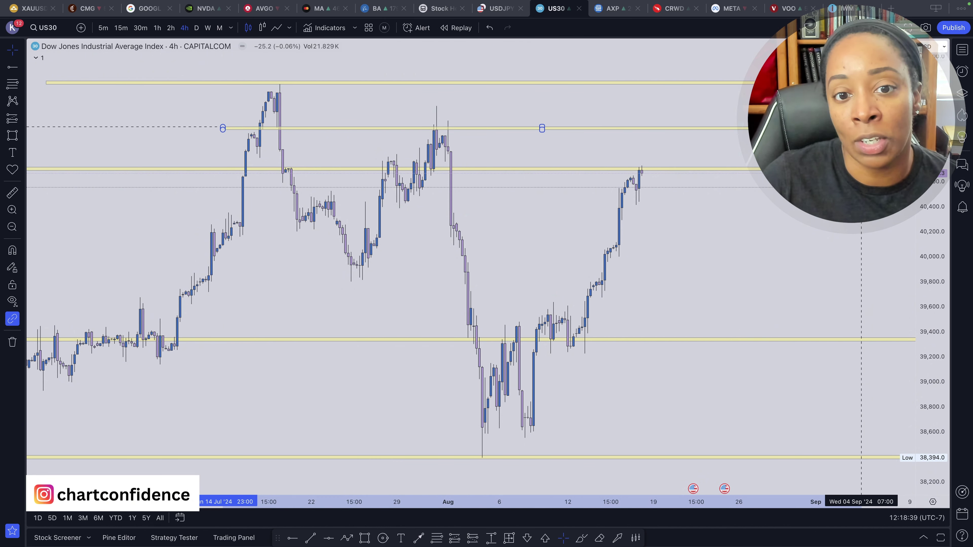
scroll(745, 191, right, 5)
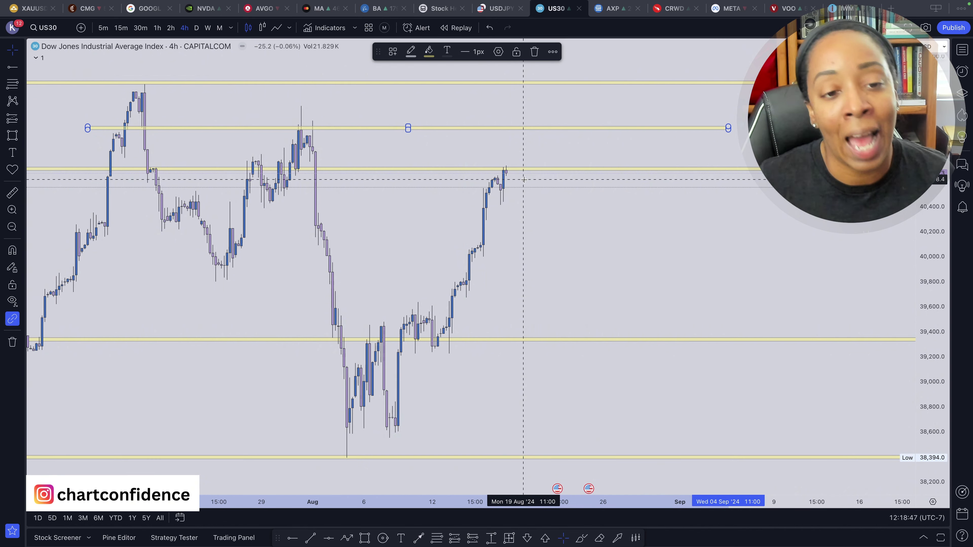
click(411, 249)
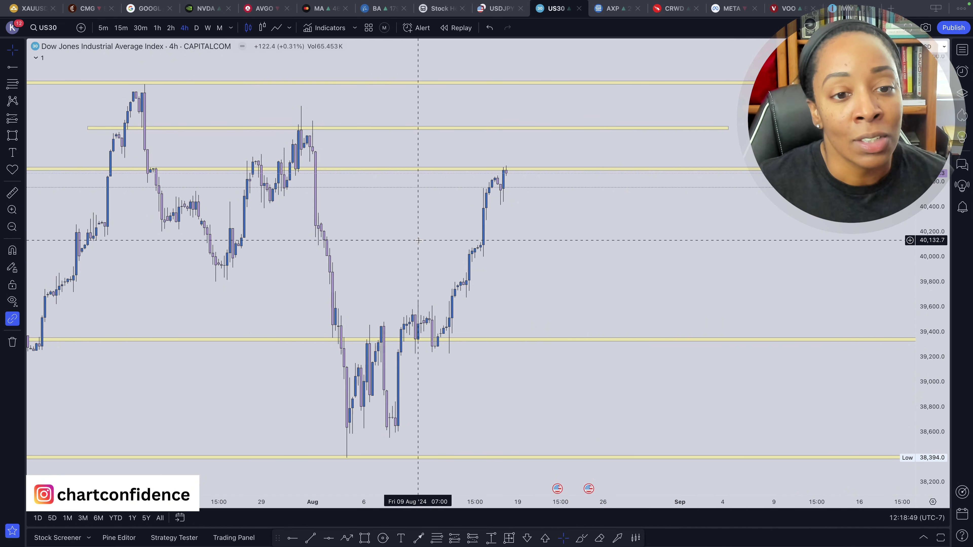
- Draw a thin rectangle at about 39,897 to 39,916 from about 7 Jul to 6 Sep 2024, along the late-July swing low
drag(425, 238, 496, 224)
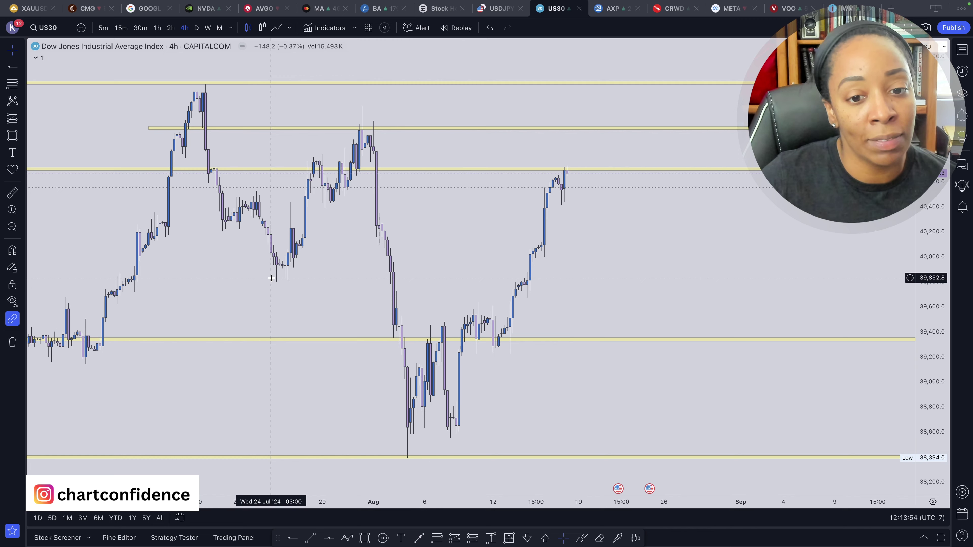
scroll(271, 277, down, 4)
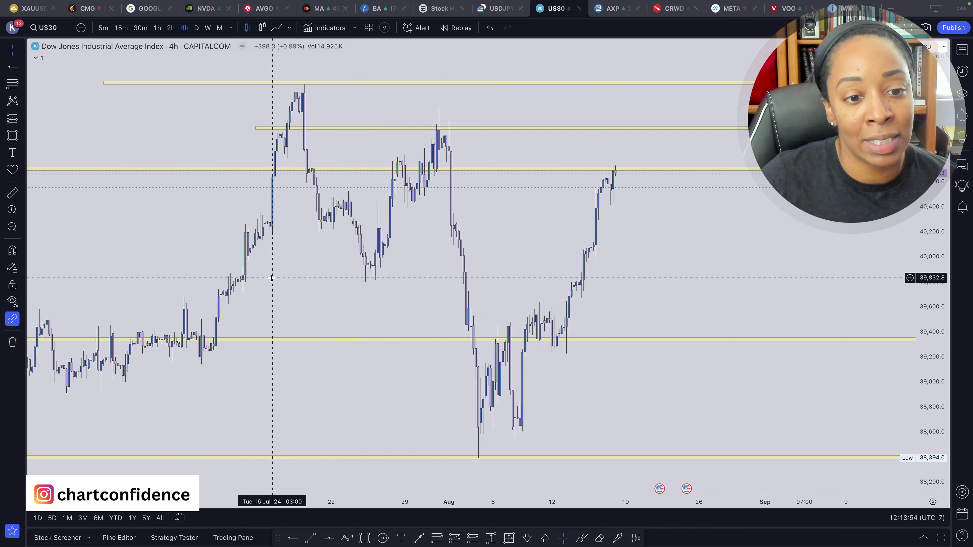
click(361, 540)
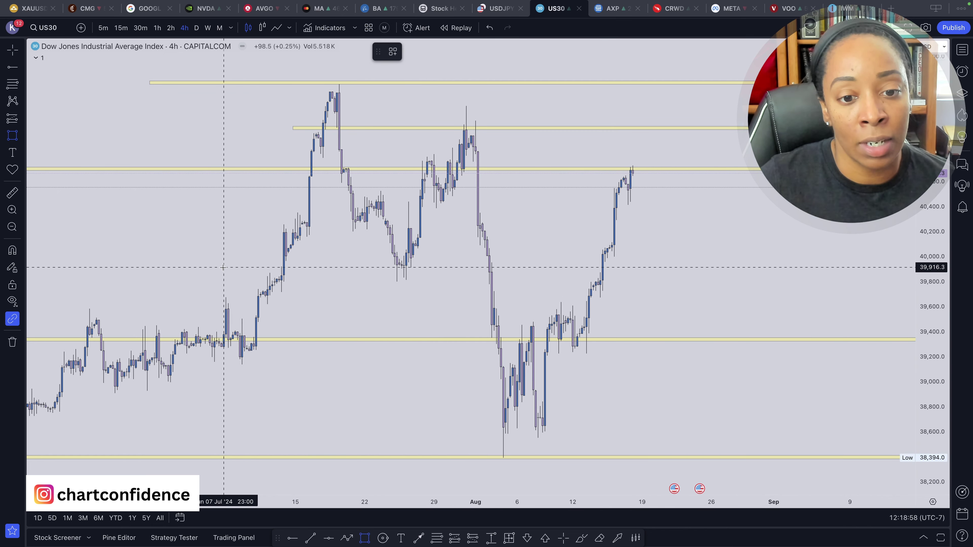
drag(230, 273, 838, 270)
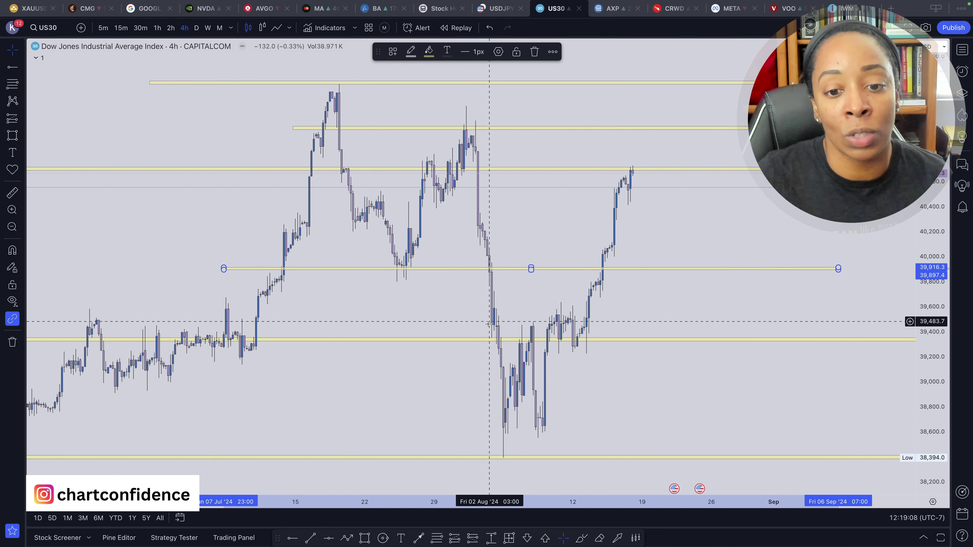
- Examine how the July and August 4-hour candles react at the level around 39,900
drag(681, 287, 617, 304)
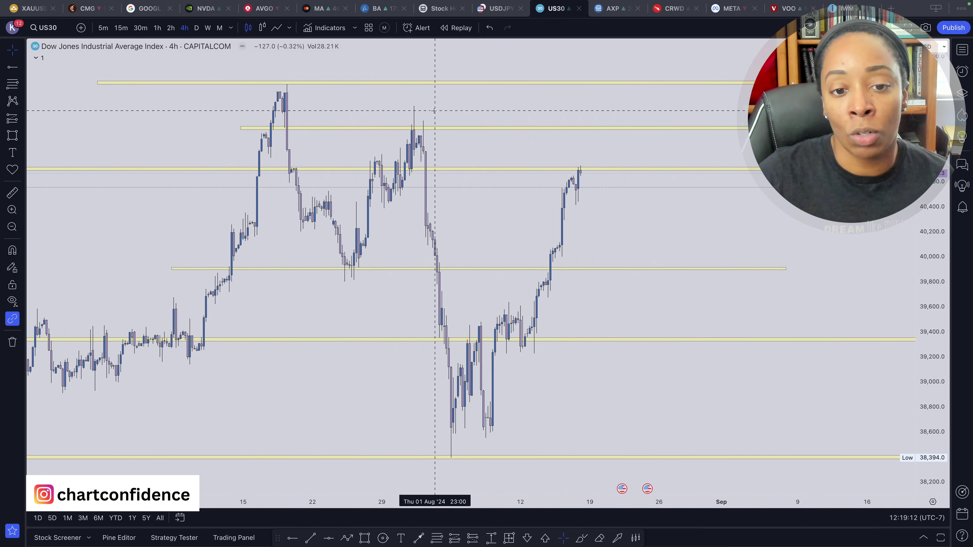
click(433, 269)
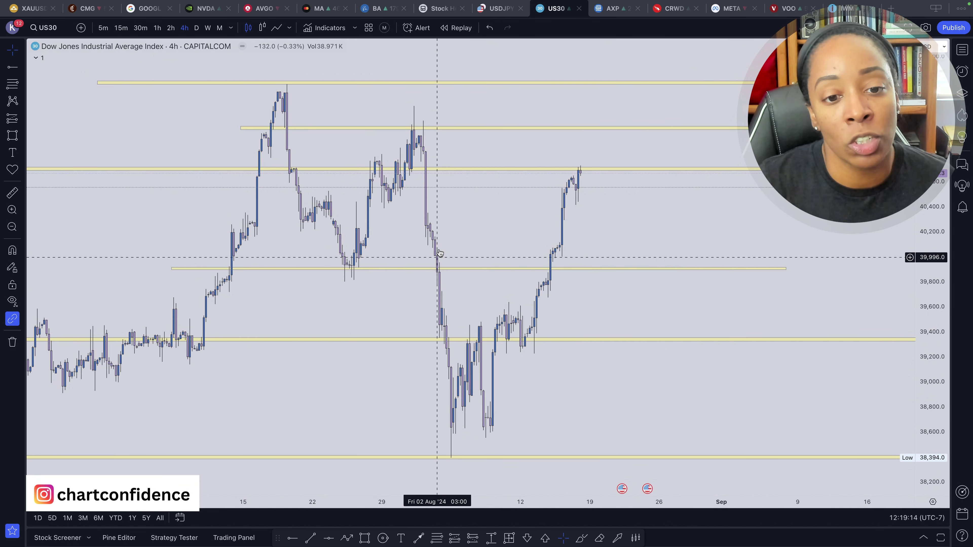
click(355, 306)
click(347, 269)
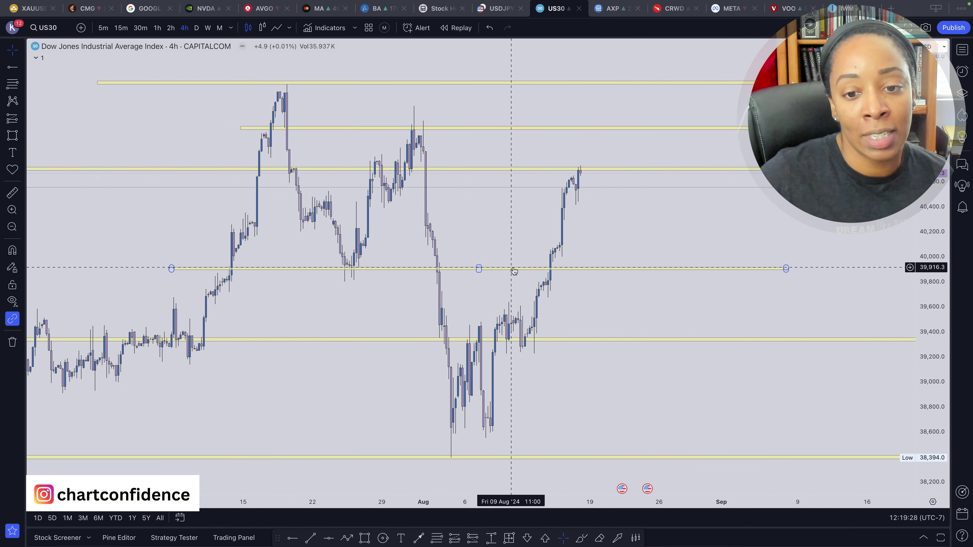
click(579, 273)
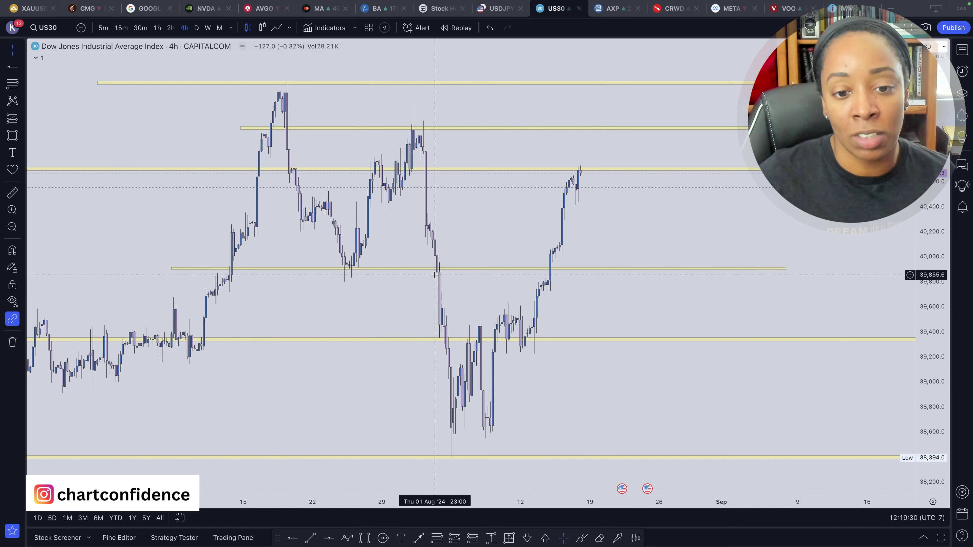
click(290, 268)
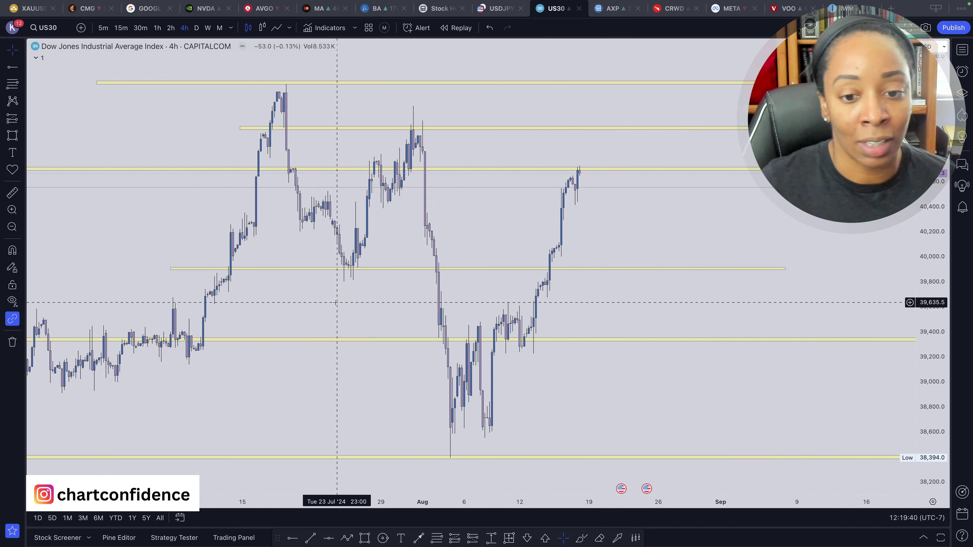
scroll(379, 318, right, 2)
scroll(509, 407, left, 2)
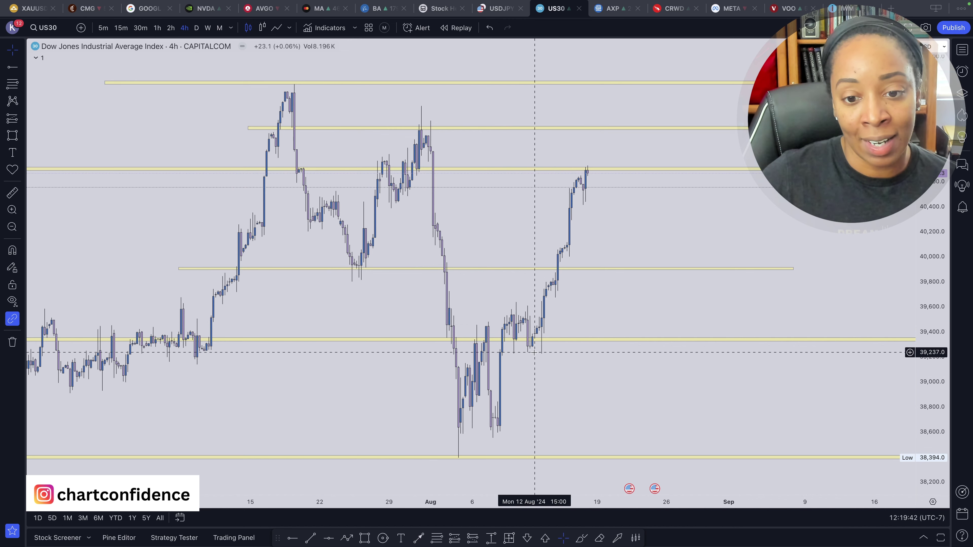
- Draw a thin rectangle near 39,540 from 6 Aug to 4 Sep 2024, and extend its start back to about 24 Jun at 39,529 to 39,544
click(364, 538)
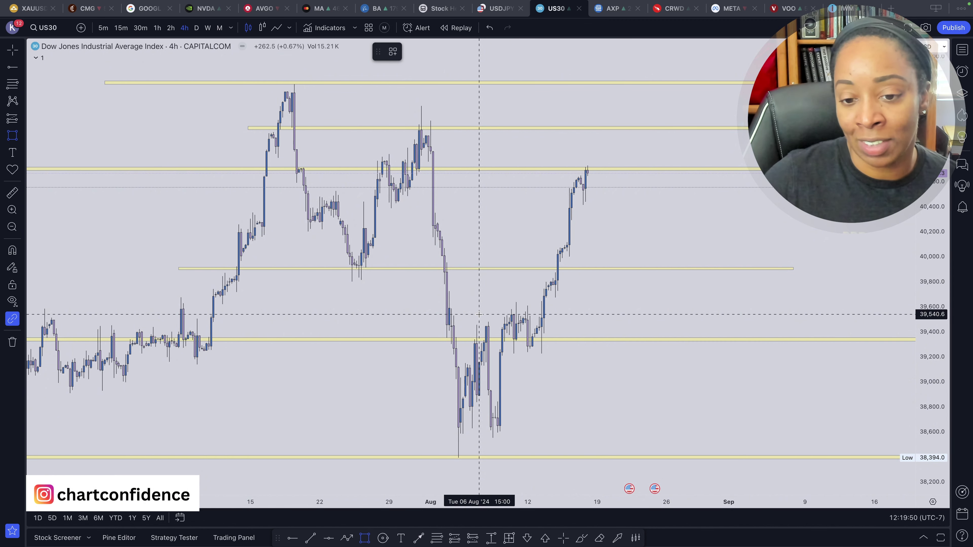
click(479, 314)
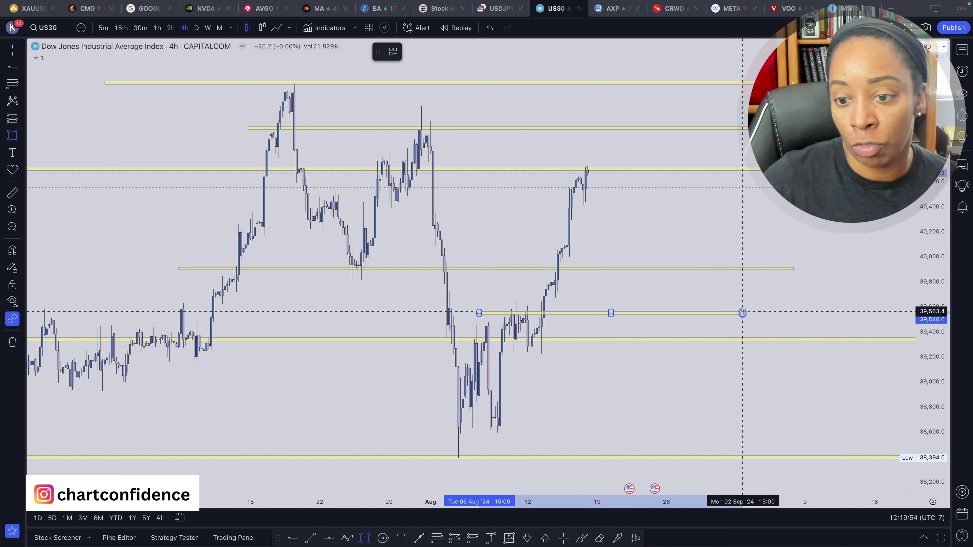
click(774, 313)
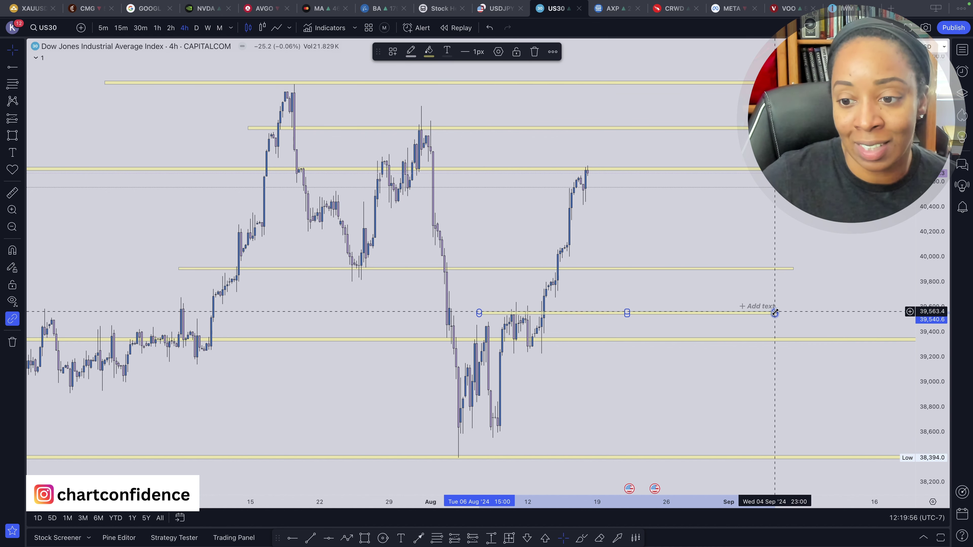
click(641, 389)
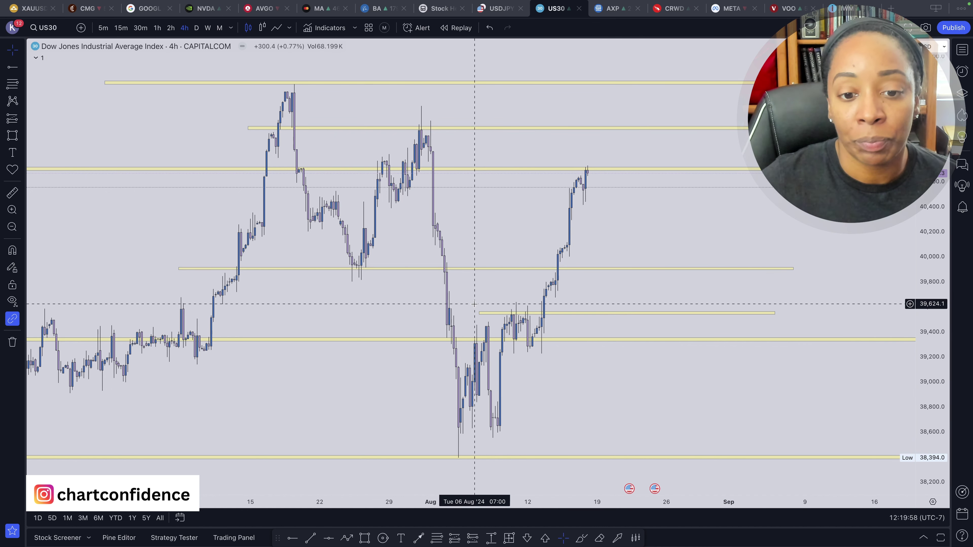
drag(480, 311, 35, 314)
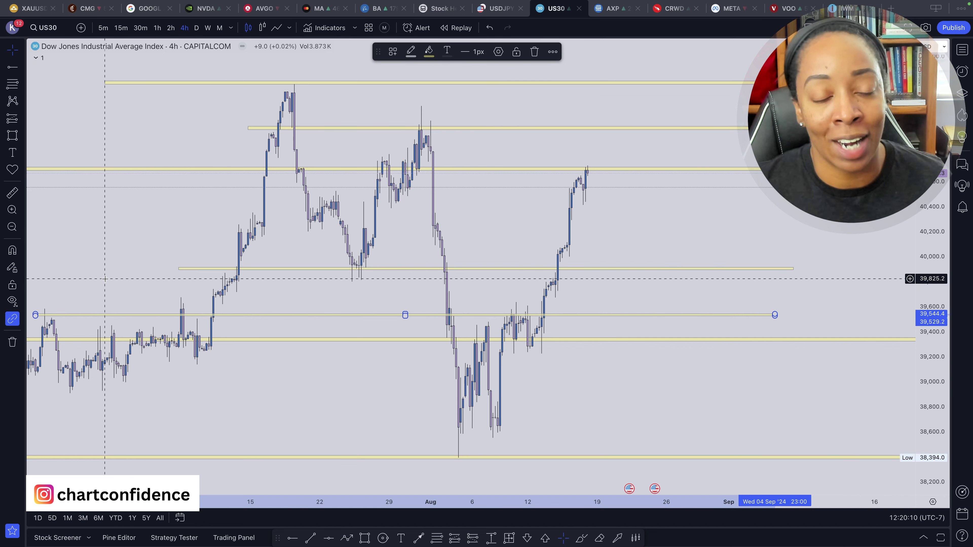
- Measure the price distance from the 39,544 level down to the next marked level, and discard the measurement
drag(113, 279, 196, 280)
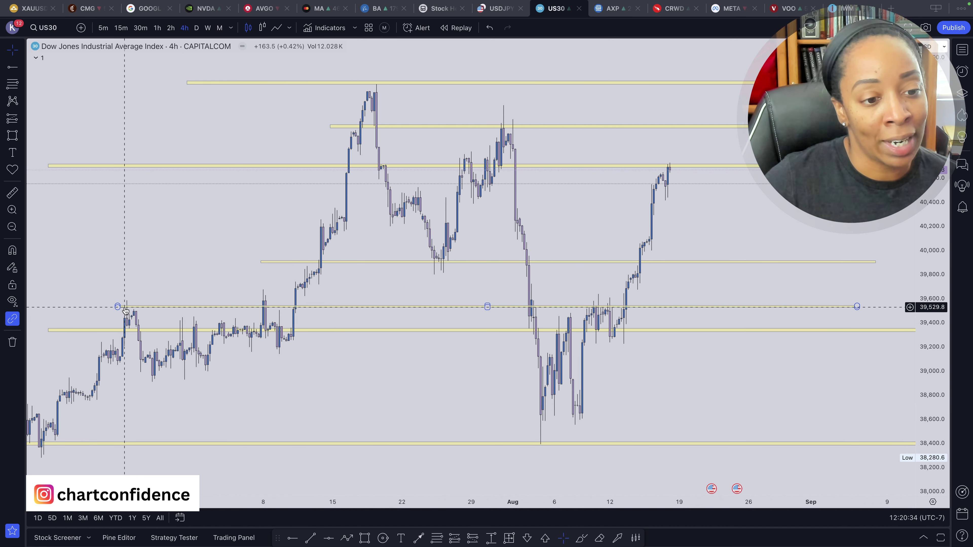
scroll(331, 315, right, 10)
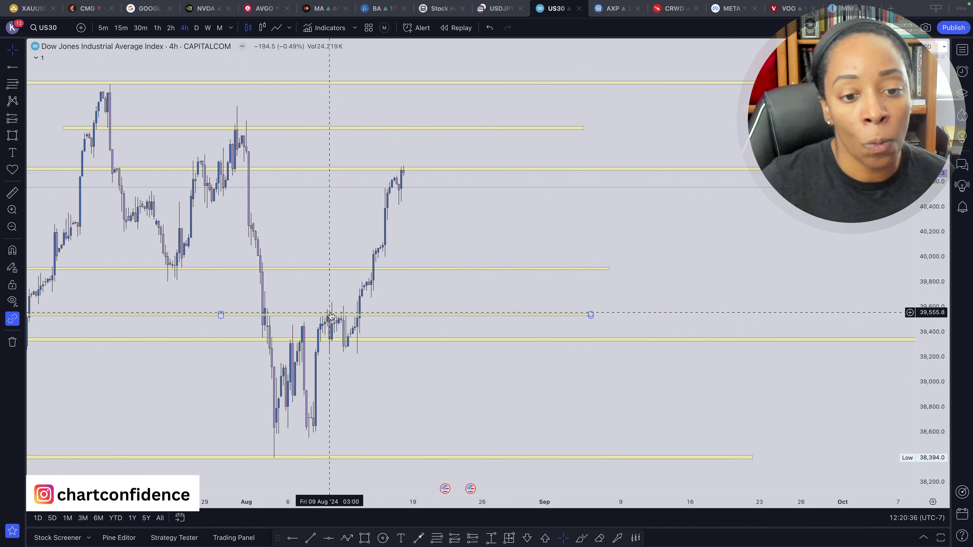
click(494, 539)
click(397, 314)
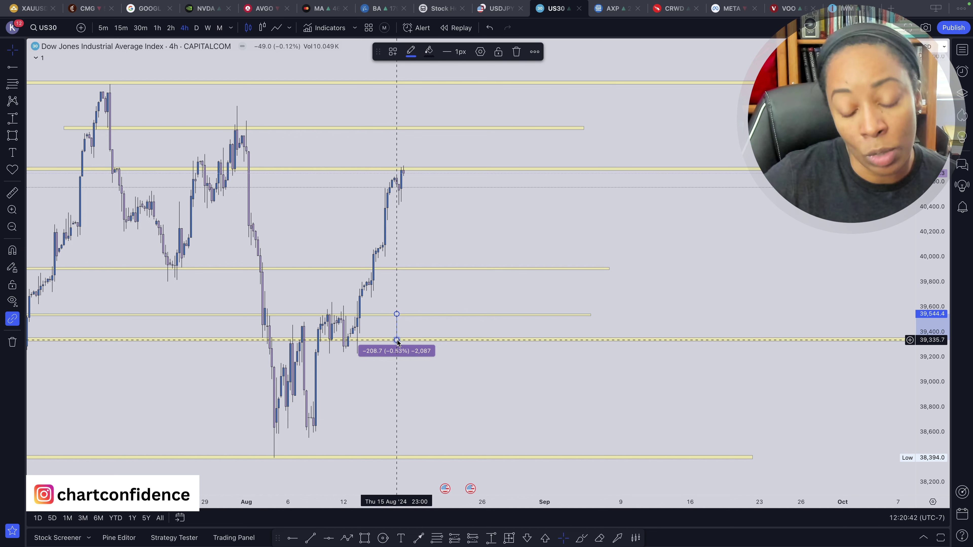
key(Escape)
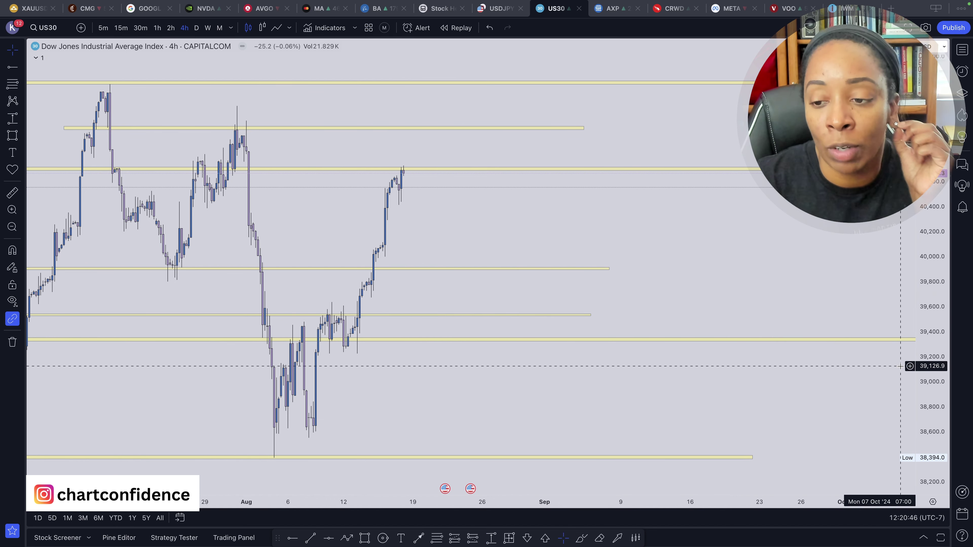
- Lower the marked level directly below the 39,544 rectangle to about 39,245 to 39,272, along the August swing lows
drag(929, 370, 927, 321)
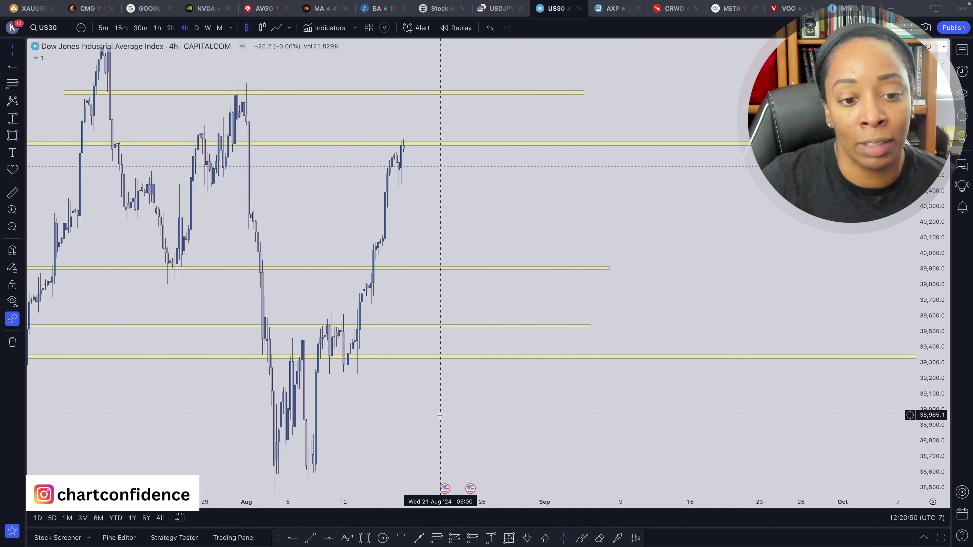
drag(443, 413, 466, 400)
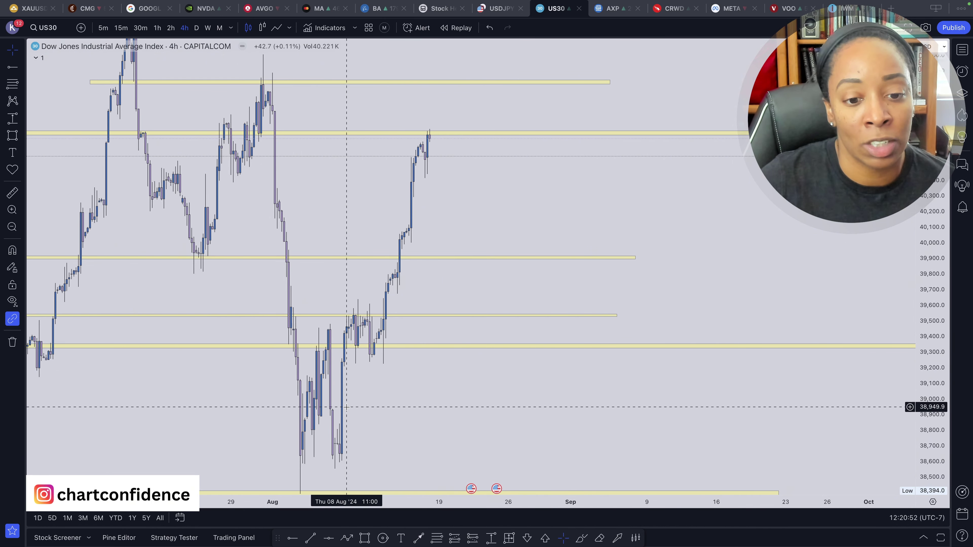
drag(391, 380, 422, 307)
scroll(422, 305, left, 10)
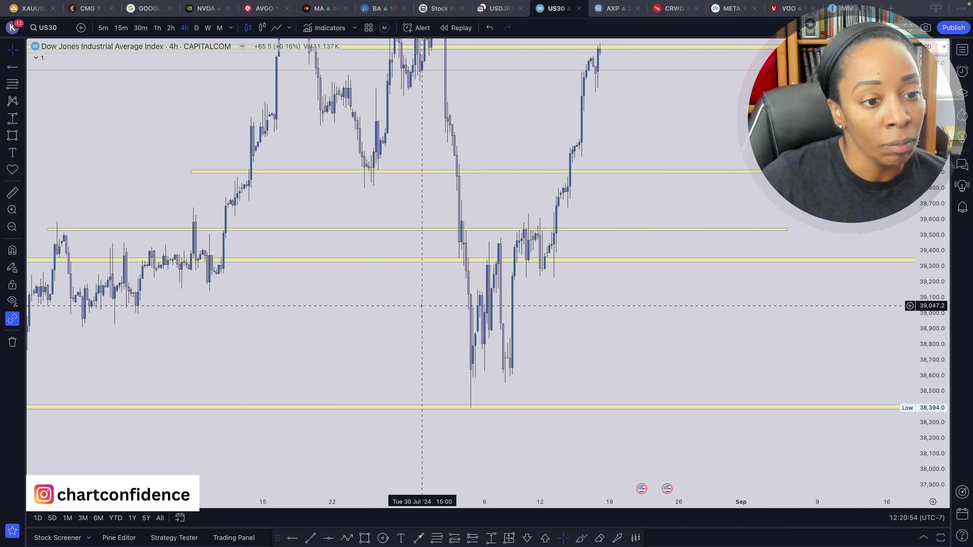
scroll(422, 305, right, 6)
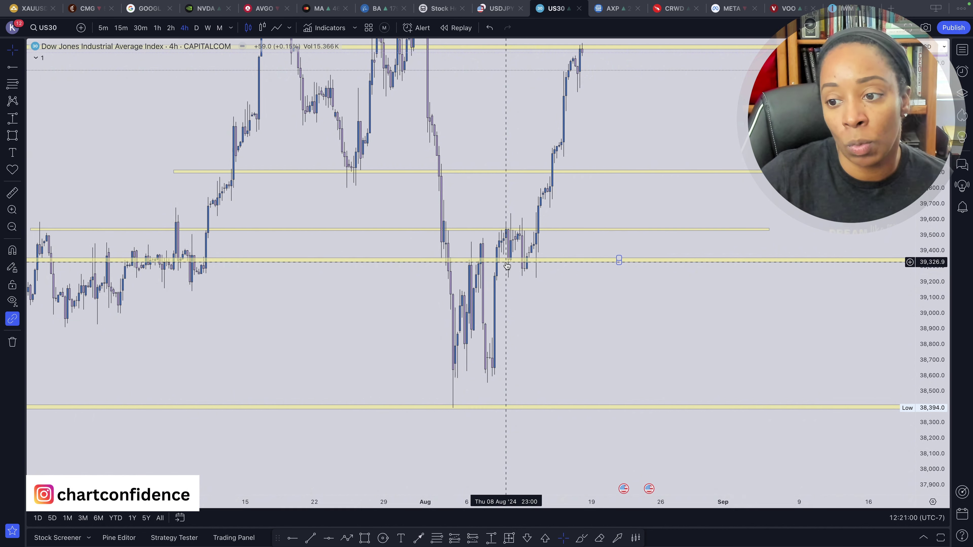
drag(506, 265, 506, 276)
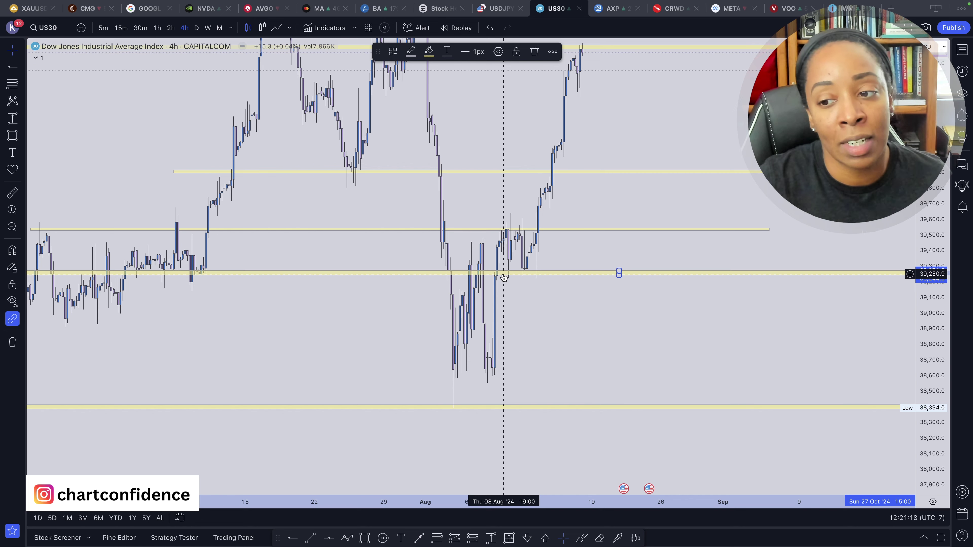
- Draw a thin rectangle just above the lowest level, near 38,634, from about 31 Jul to 4 Sep 2024
scroll(293, 276, left, 5)
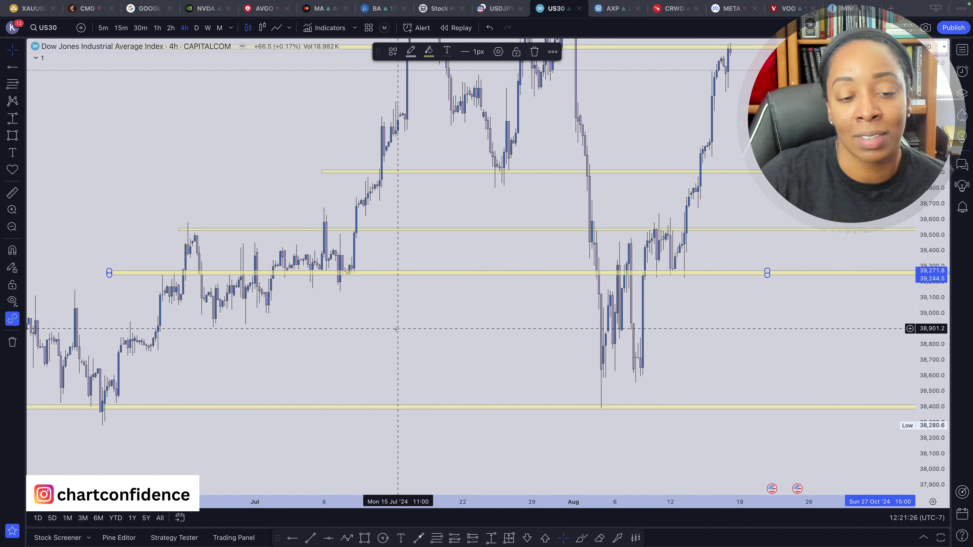
scroll(391, 329, down, 2)
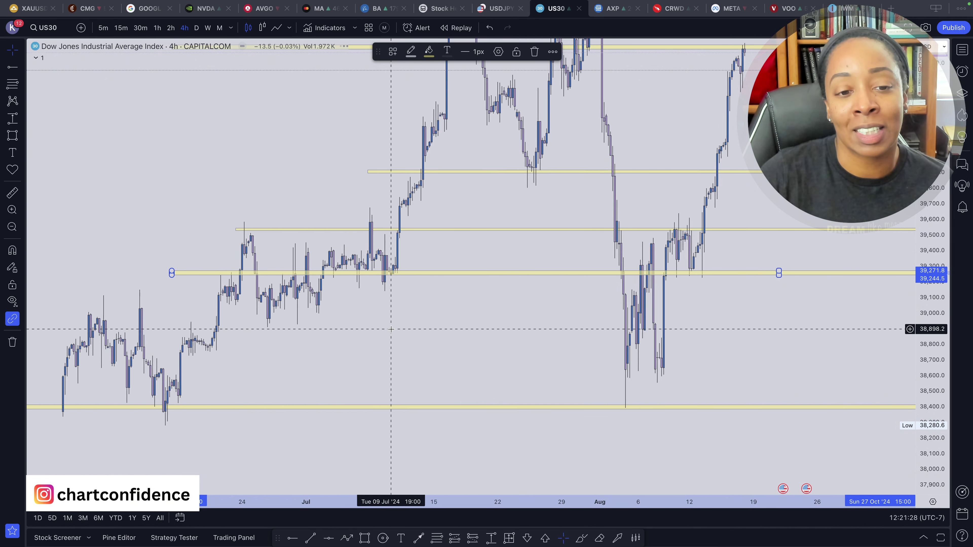
scroll(391, 329, down, 1)
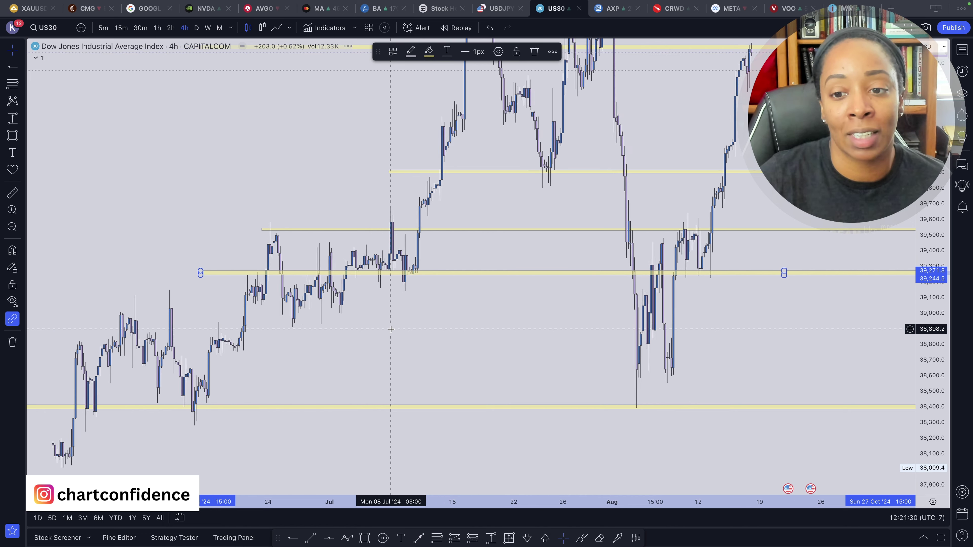
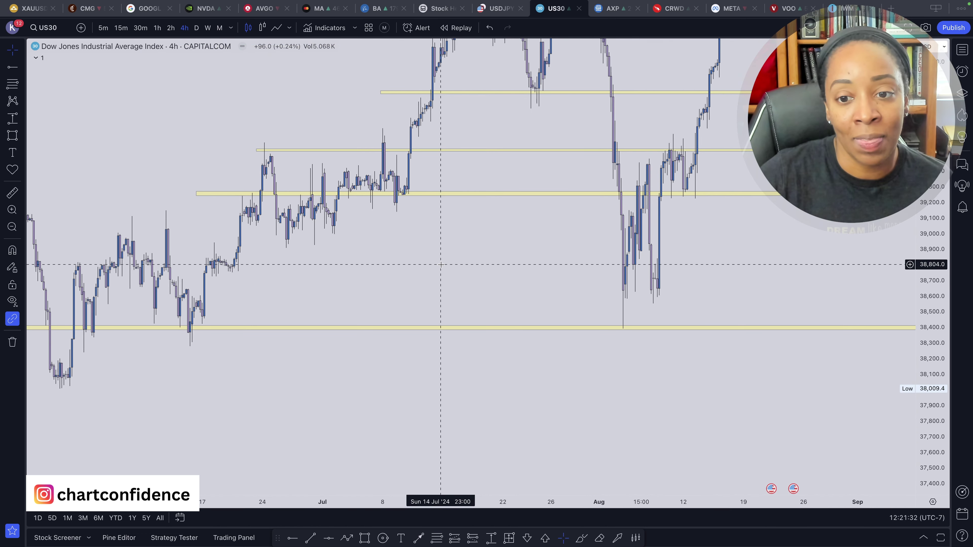
drag(499, 257, 395, 240)
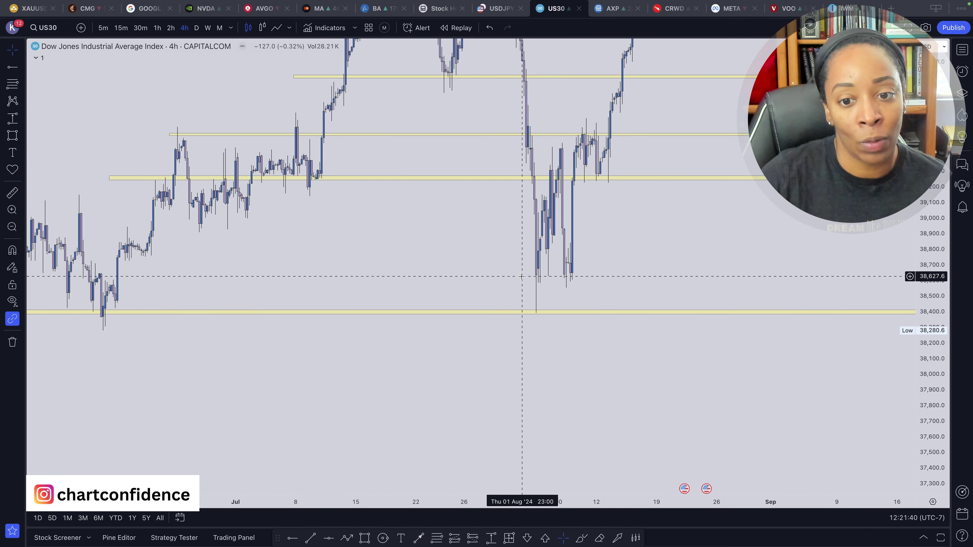
click(364, 538)
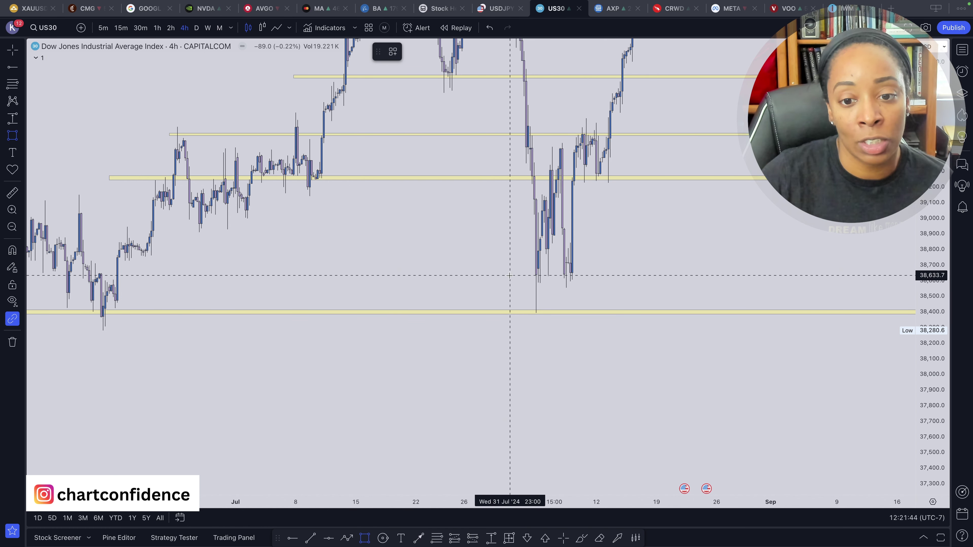
mouse_move(510, 276)
mouse_down()
mouse_move(728, 289)
mouse_move(801, 277)
mouse_up()
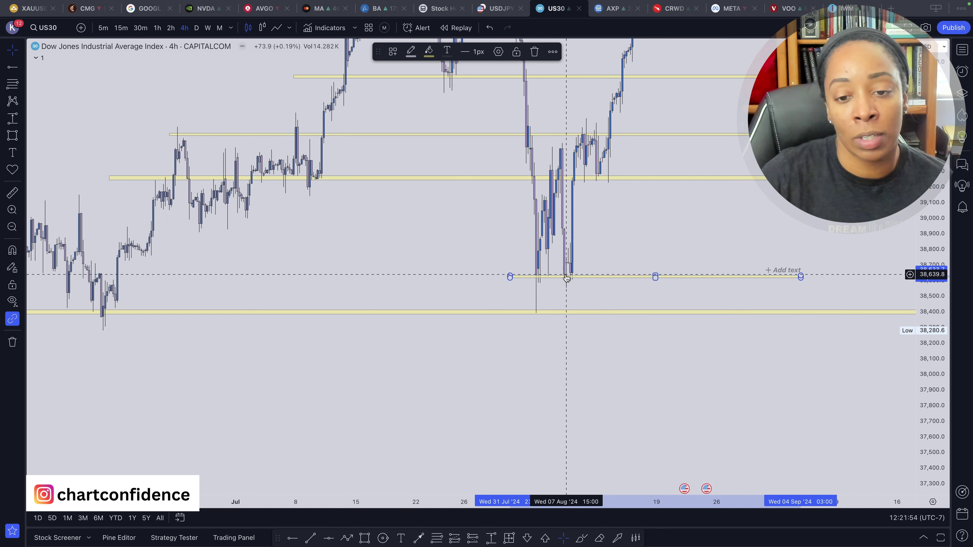
- Switch the US30 chart to the 2-hour timeframe
drag(631, 245, 556, 243)
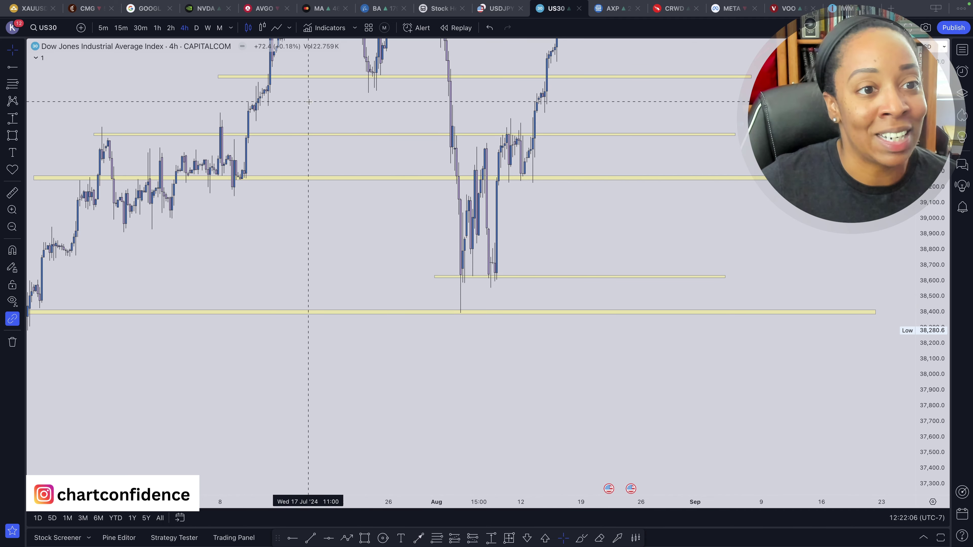
click(170, 29)
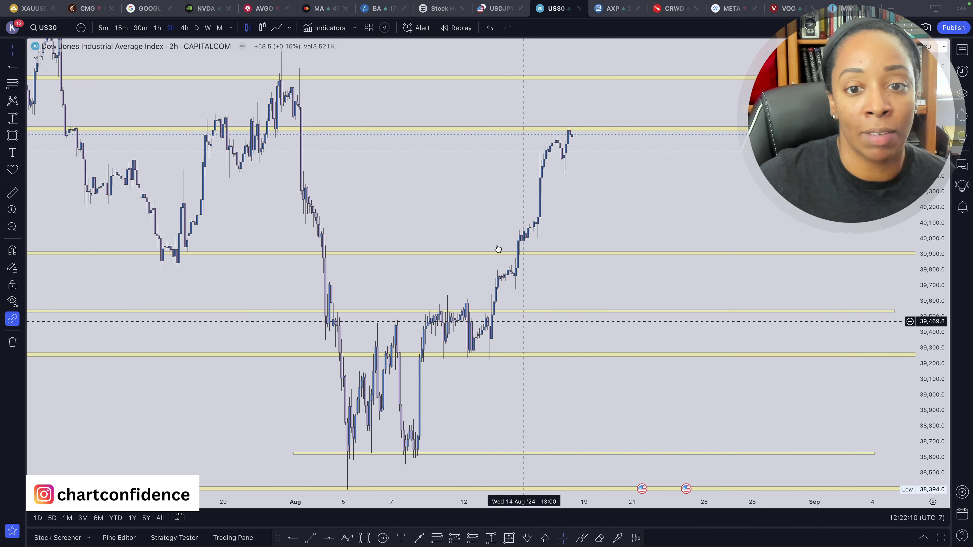
drag(445, 326, 521, 326)
scroll(513, 330, left, 5)
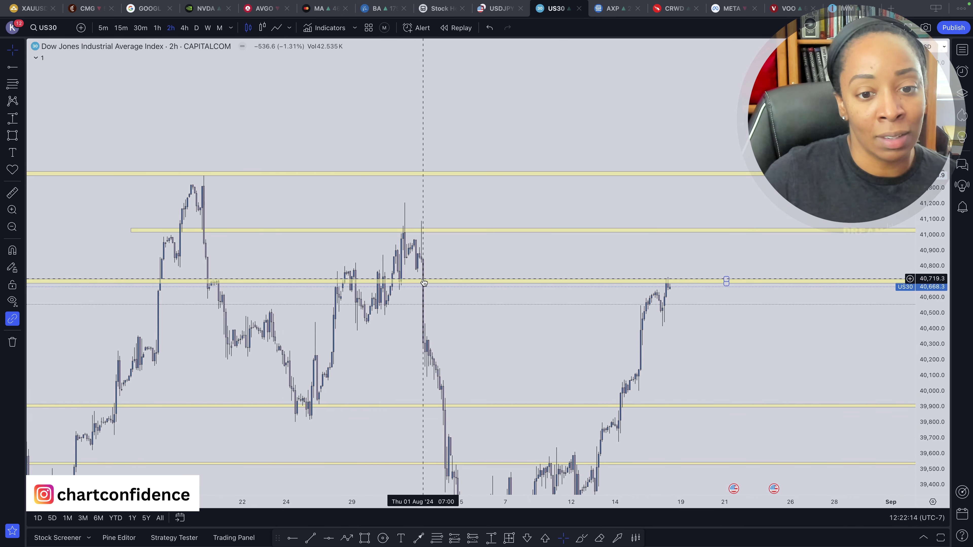
- Lower the level near 39,900 so its lower edge sits at about 39,824, along the late-July swing lows
drag(499, 321, 448, 208)
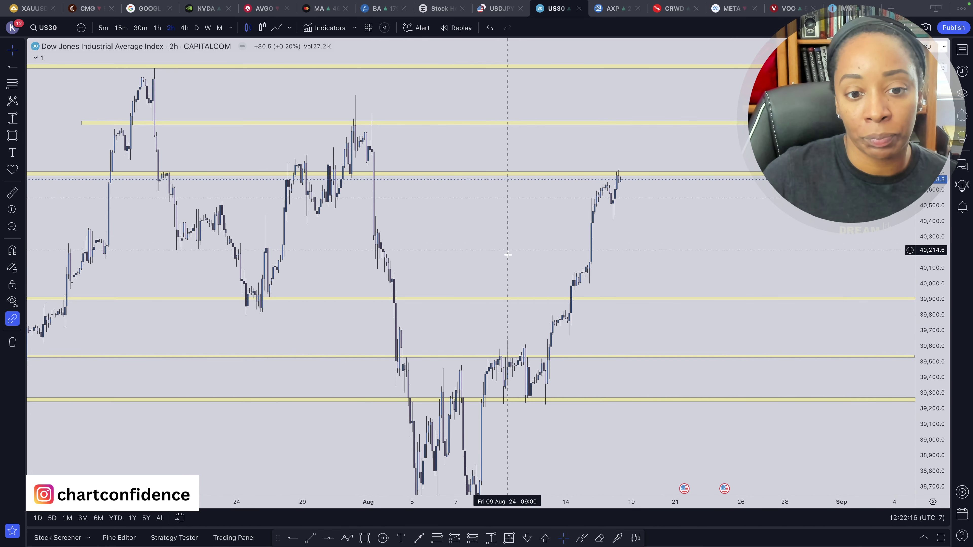
drag(489, 275, 456, 202)
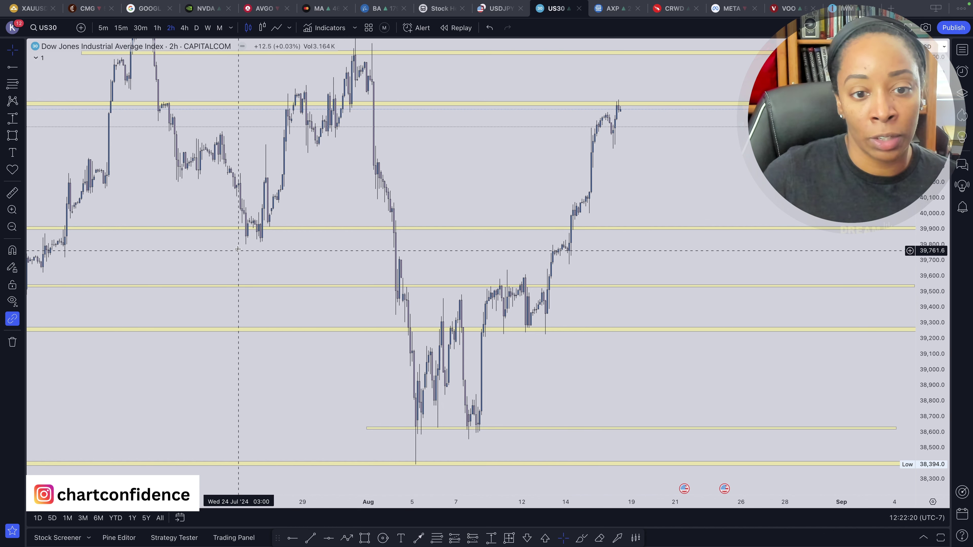
scroll(205, 234, left, 3)
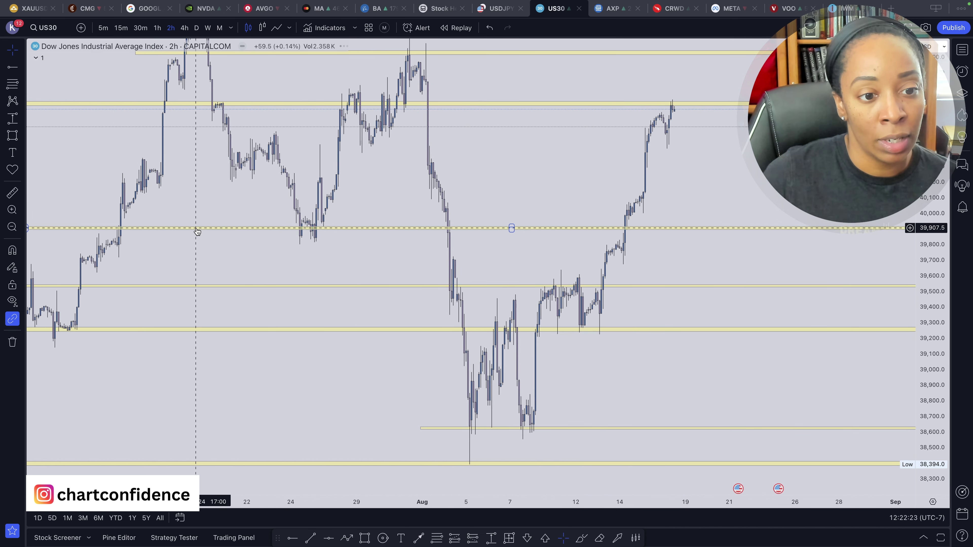
drag(196, 234, 196, 245)
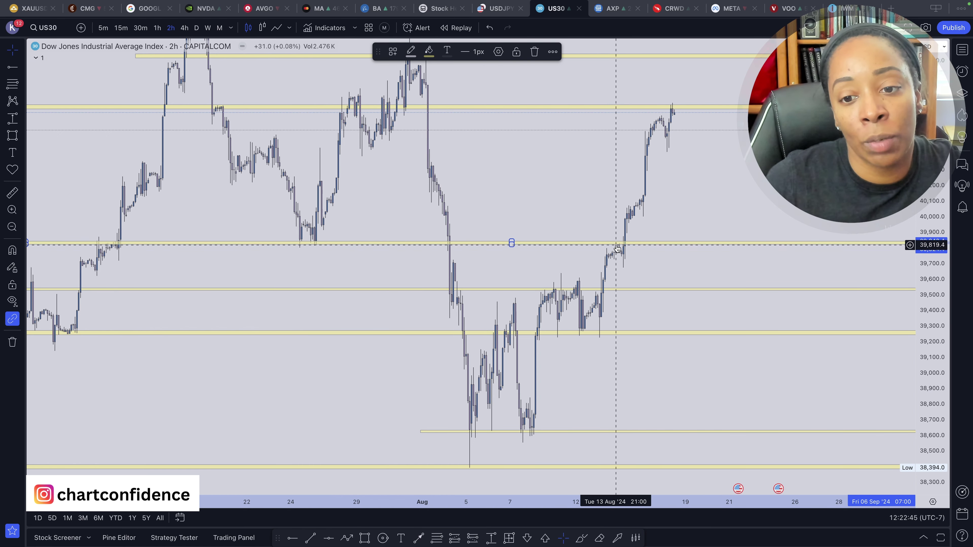
scroll(304, 272, left, 5)
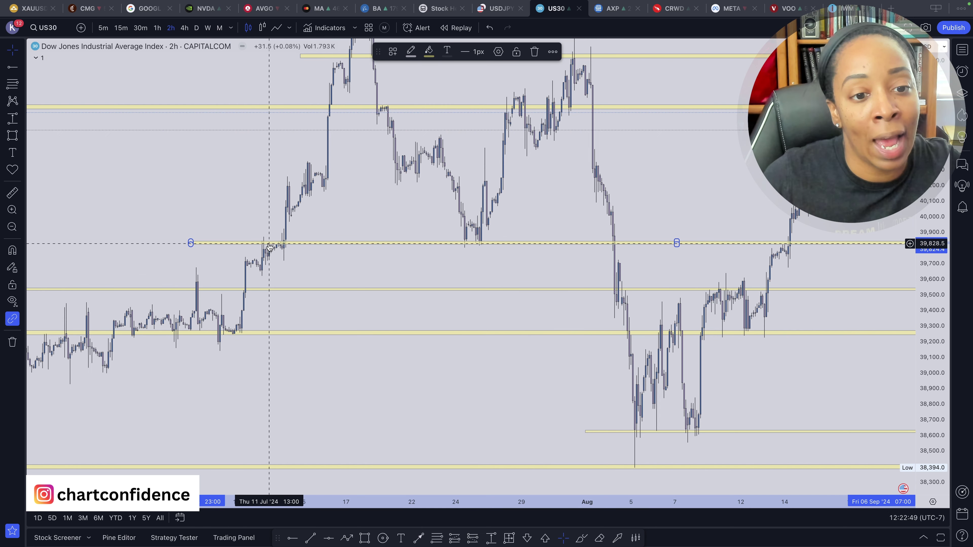
click(378, 275)
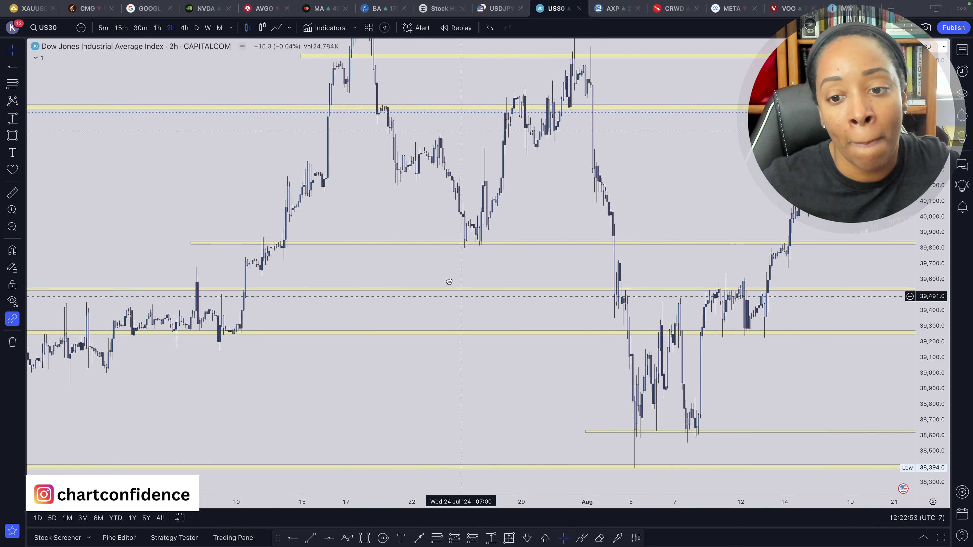
- Raise the thin level near 39,540 to about 39,600, in line with the 24 June and mid-August swing highs
drag(458, 291, 401, 200)
drag(688, 294, 482, 278)
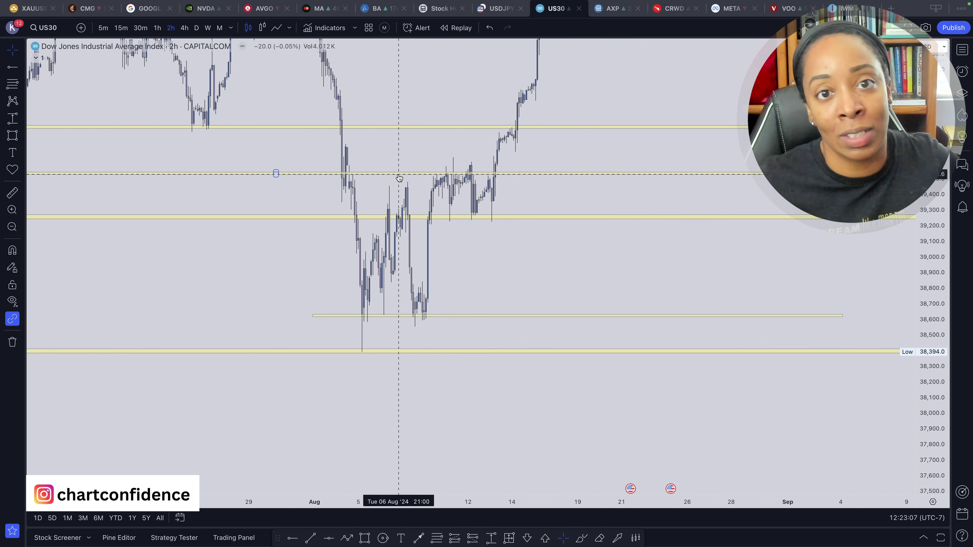
drag(399, 177, 398, 165)
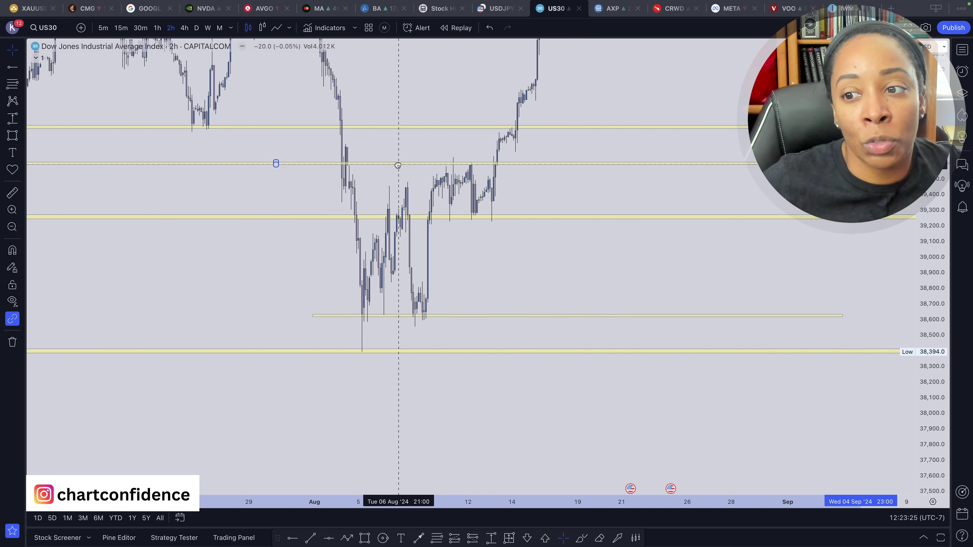
click(398, 165)
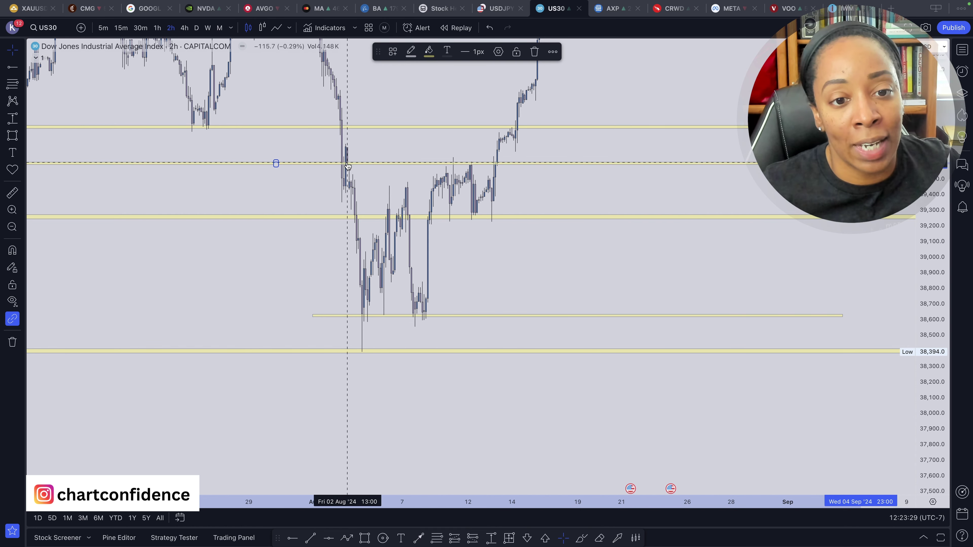
scroll(344, 168, left, 10)
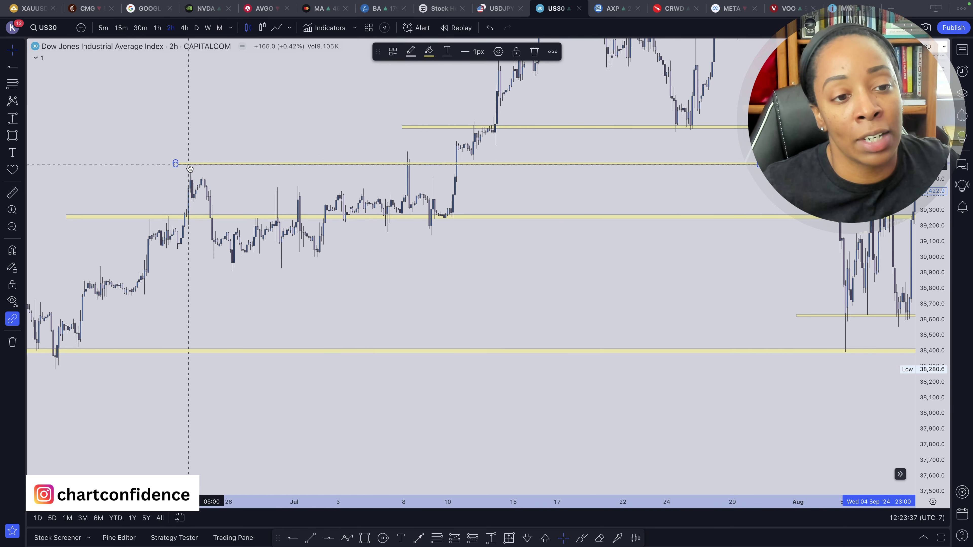
scroll(364, 228, right, 10)
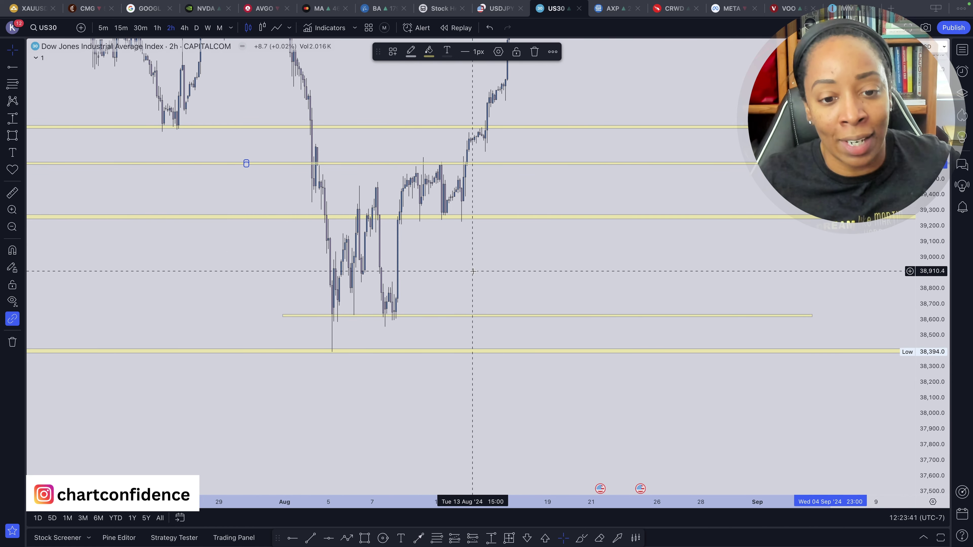
- Lower the lowest marked level to about 38,334 to 38,361, along the early-to-mid-June swing lows
drag(469, 271, 480, 246)
click(346, 295)
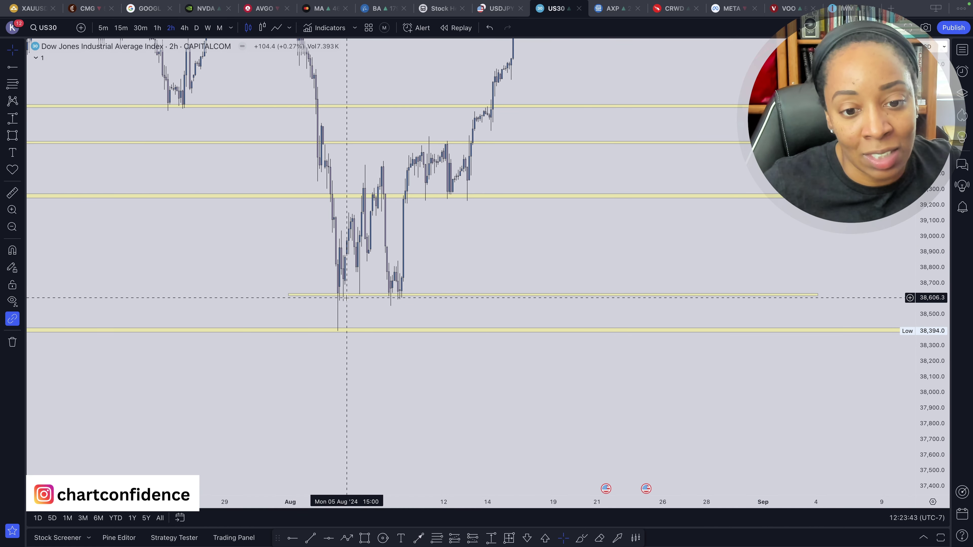
scroll(347, 316, left, 10)
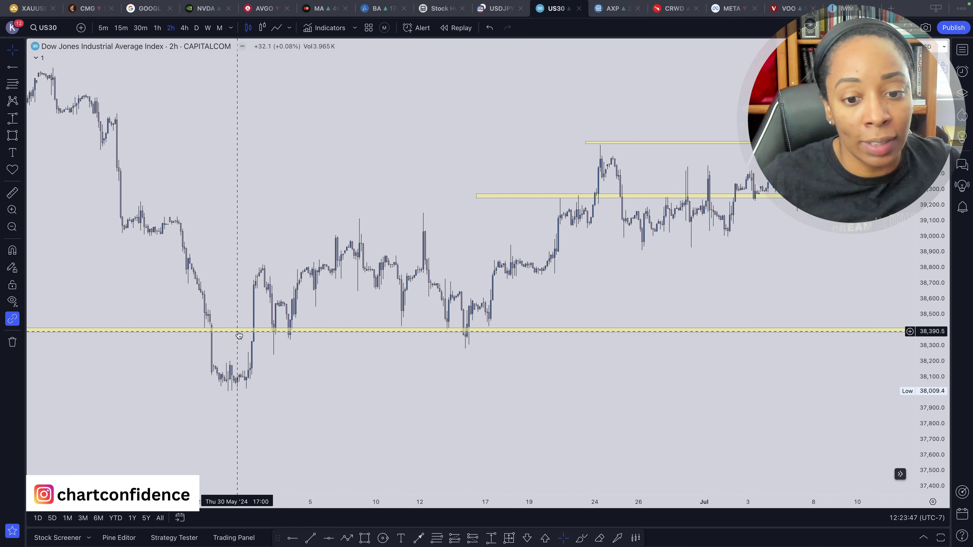
drag(239, 336, 238, 341)
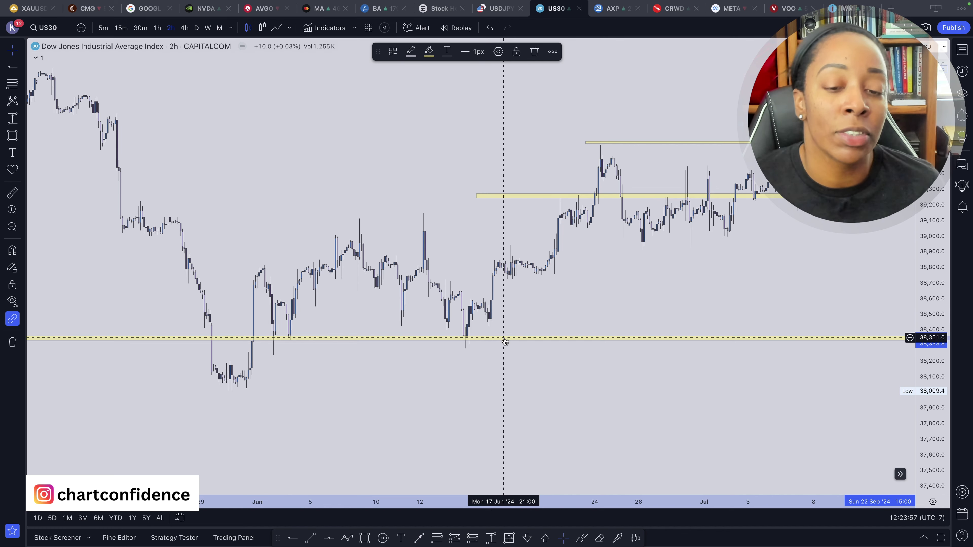
scroll(505, 341, right, 10)
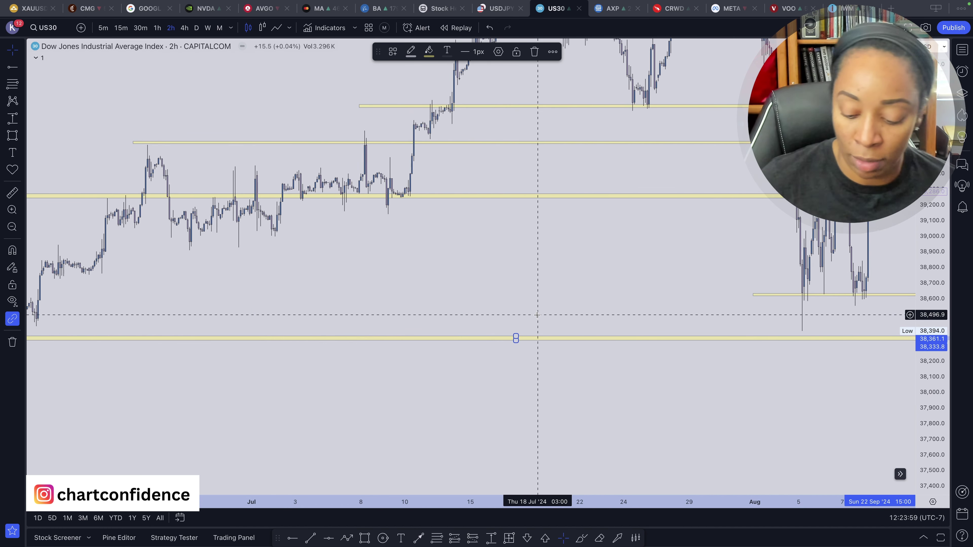
- Switch the chart to the 1-hour timeframe
click(157, 30)
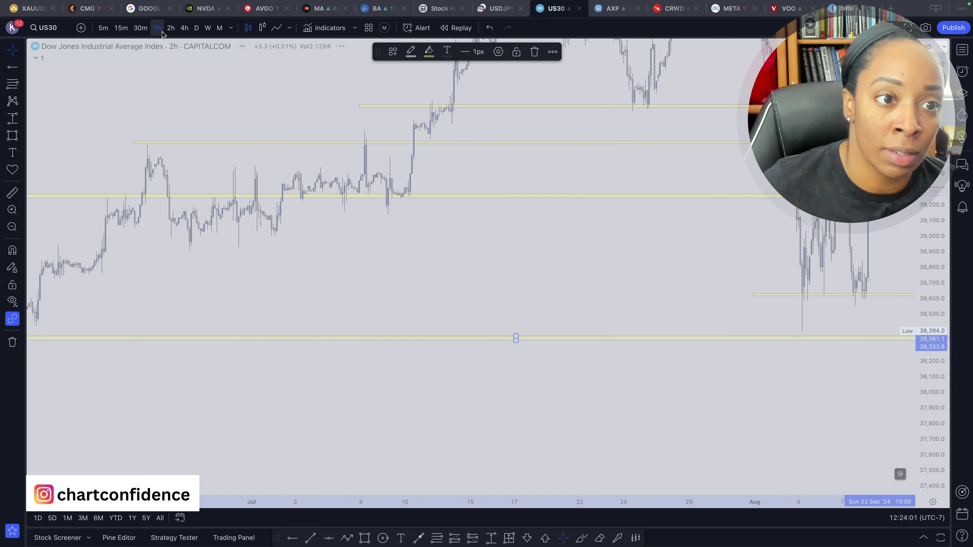
right_click(346, 234)
click(378, 246)
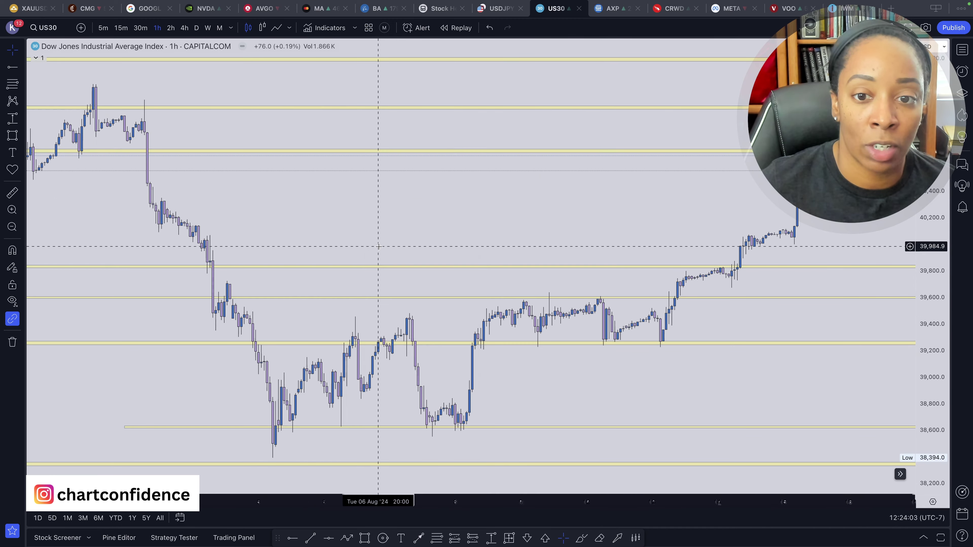
- Examine how the 1-hour swing highs and lows from June to mid-August line up with the marked levels
scroll(521, 180, left, 5)
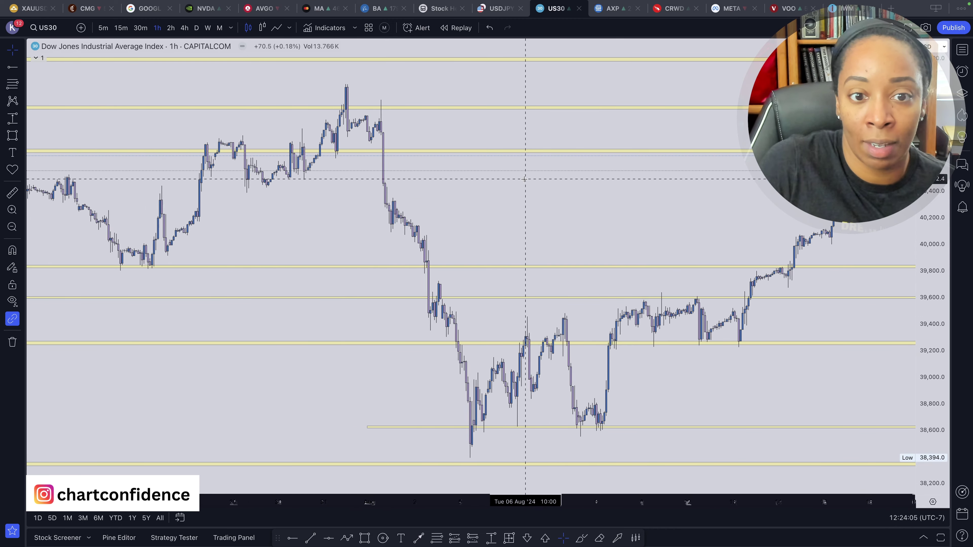
scroll(523, 179, left, 5)
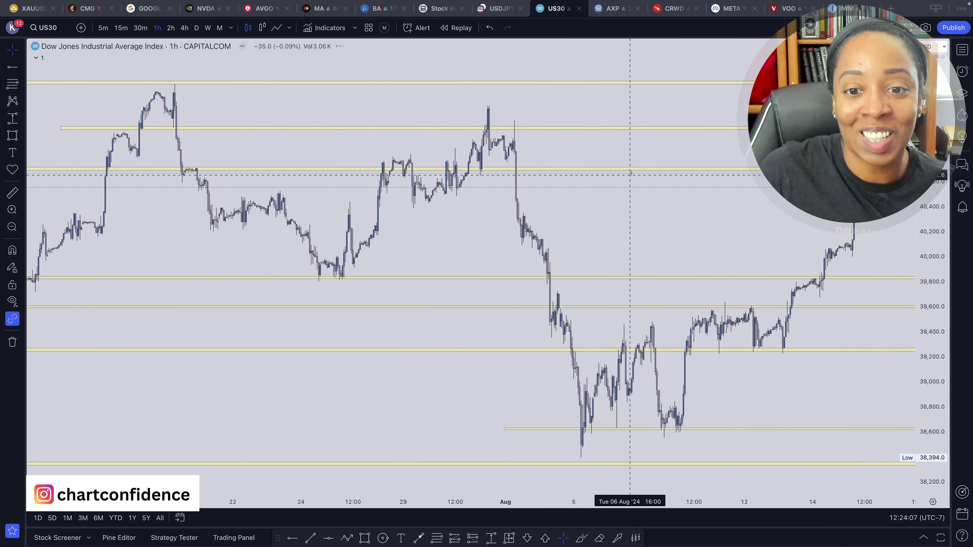
drag(635, 177, 526, 182)
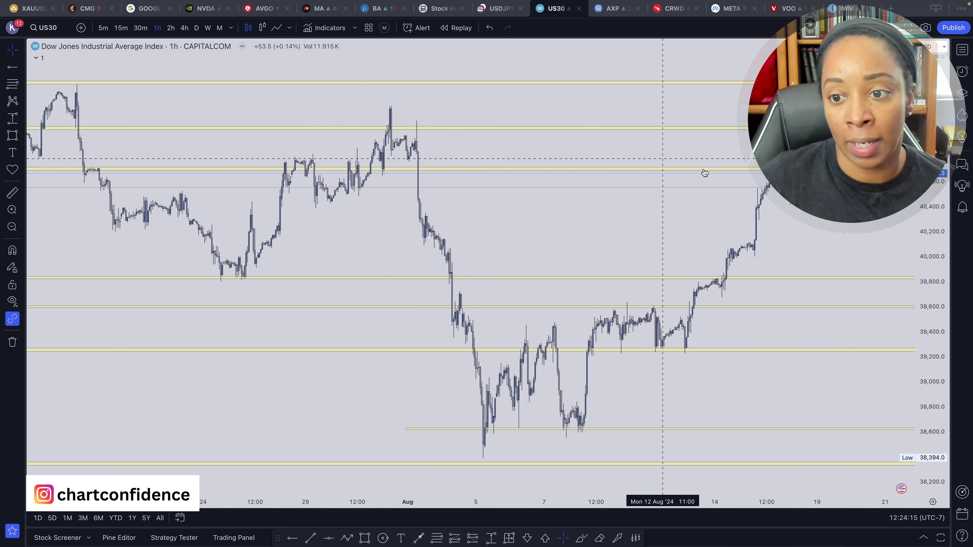
scroll(799, 172, right, 10)
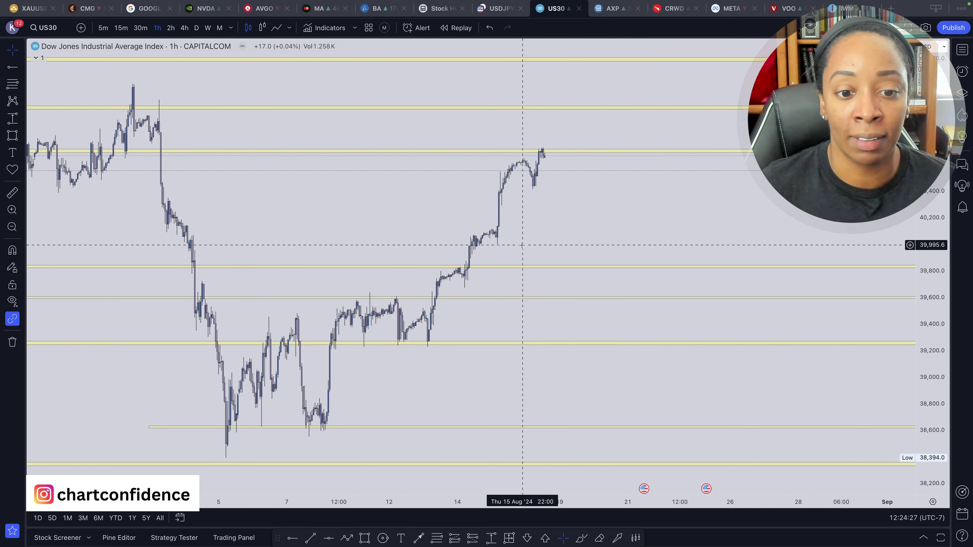
scroll(521, 246, left, 5)
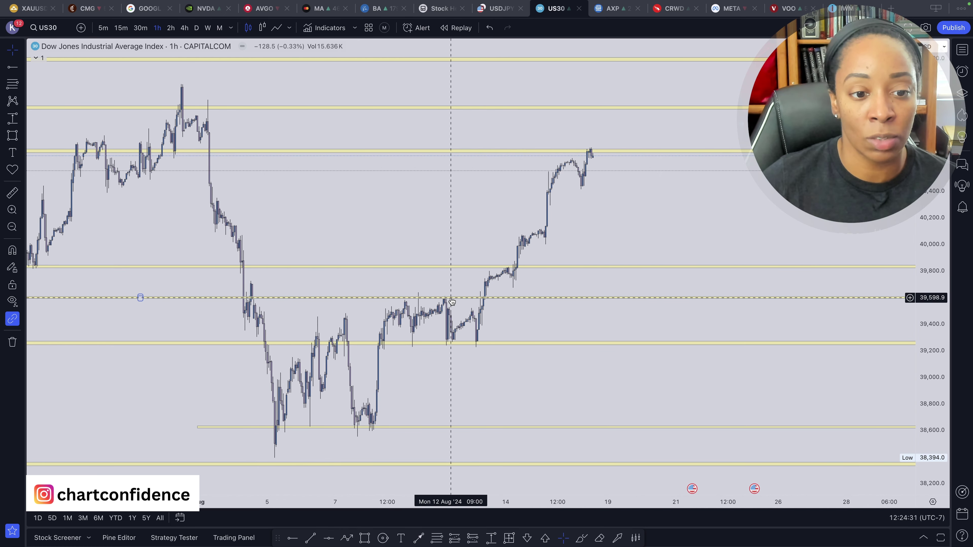
scroll(414, 340, left, 5)
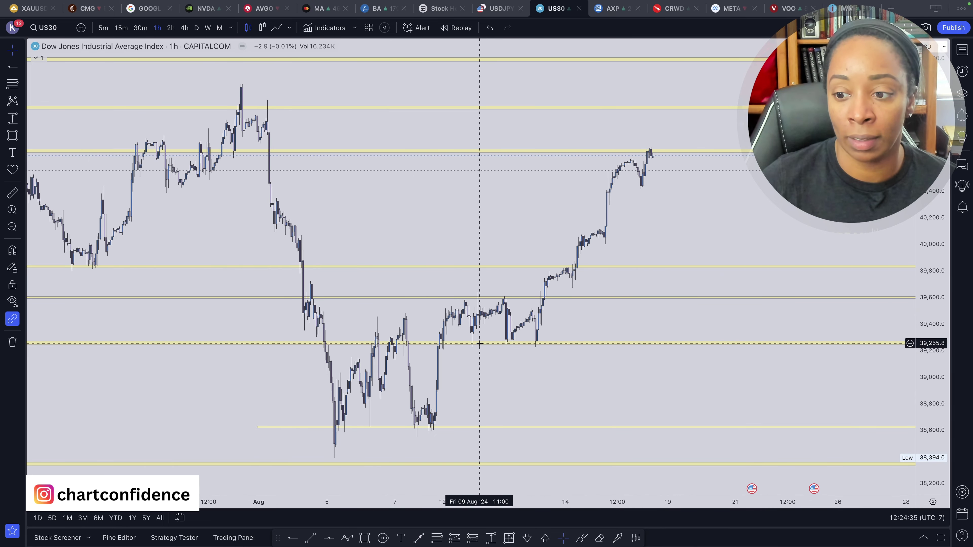
scroll(479, 343, left, 15)
scroll(479, 343, right, 15)
scroll(479, 343, right, 10)
drag(939, 364, 939, 387)
scroll(560, 384, left, 10)
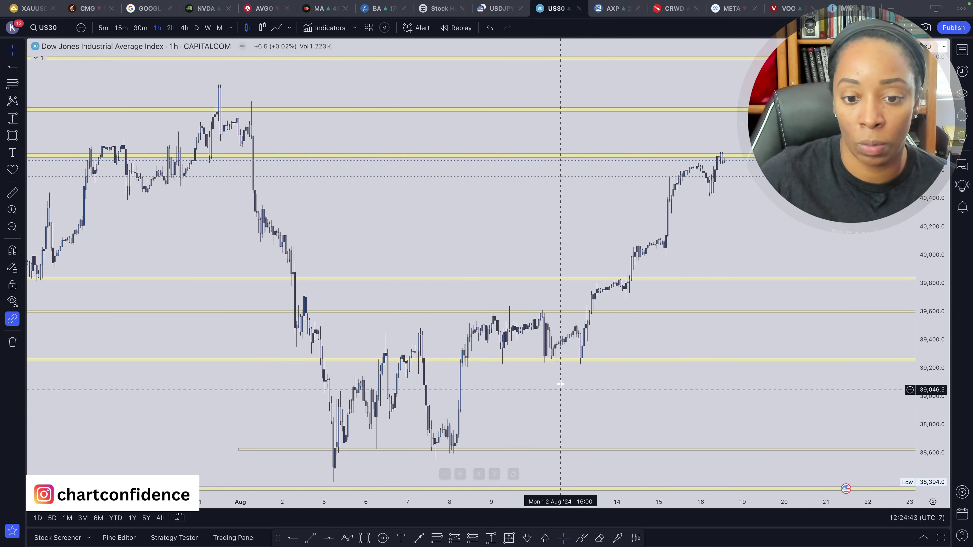
scroll(560, 384, left, 15)
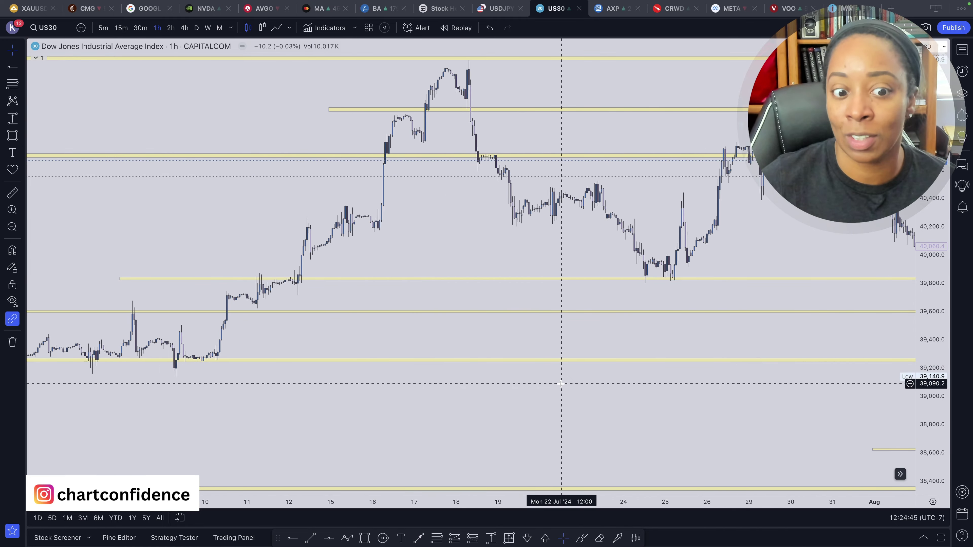
scroll(561, 384, left, 15)
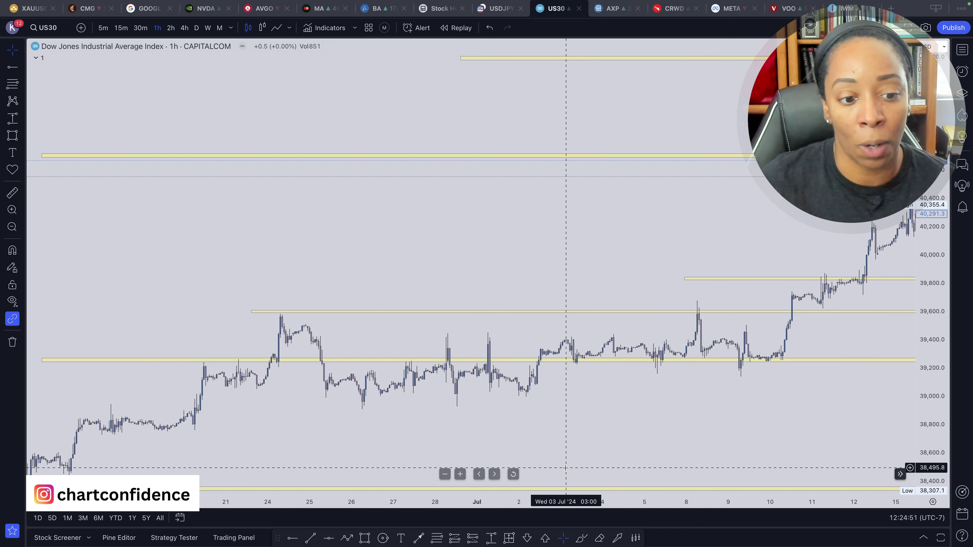
- Lower the lowest marked level to about 38,290 to 38,317, at the wick lows of early and mid-June
drag(577, 443, 647, 330)
scroll(369, 333, left, 20)
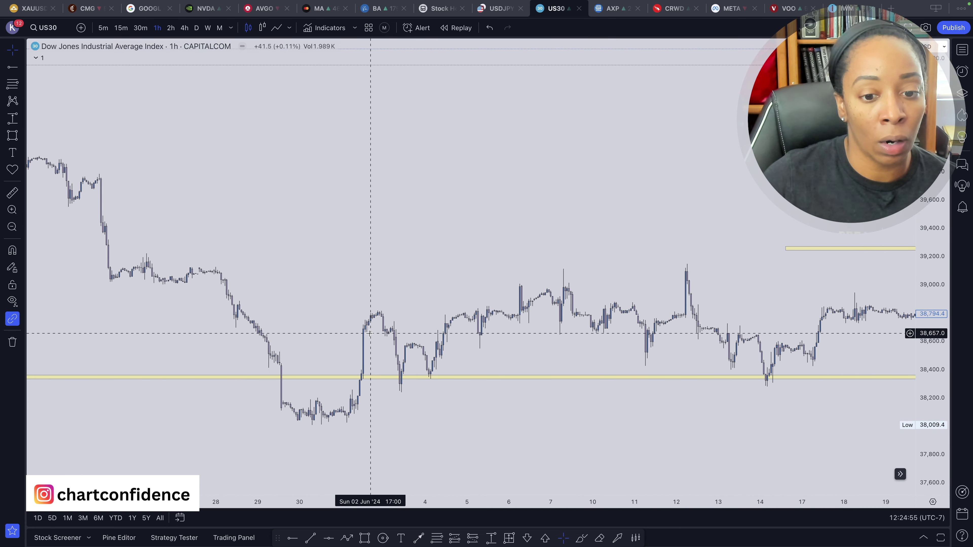
scroll(368, 333, right, 15)
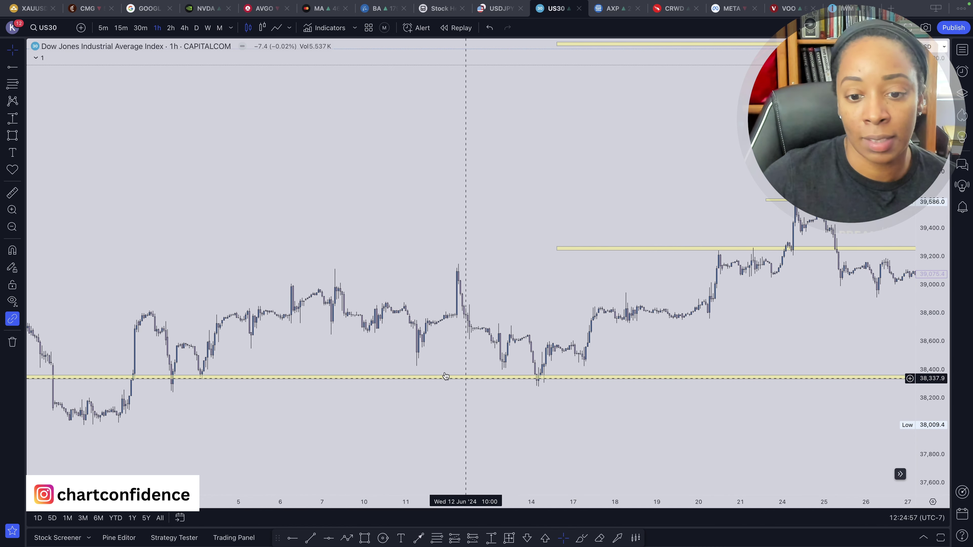
drag(424, 378, 424, 383)
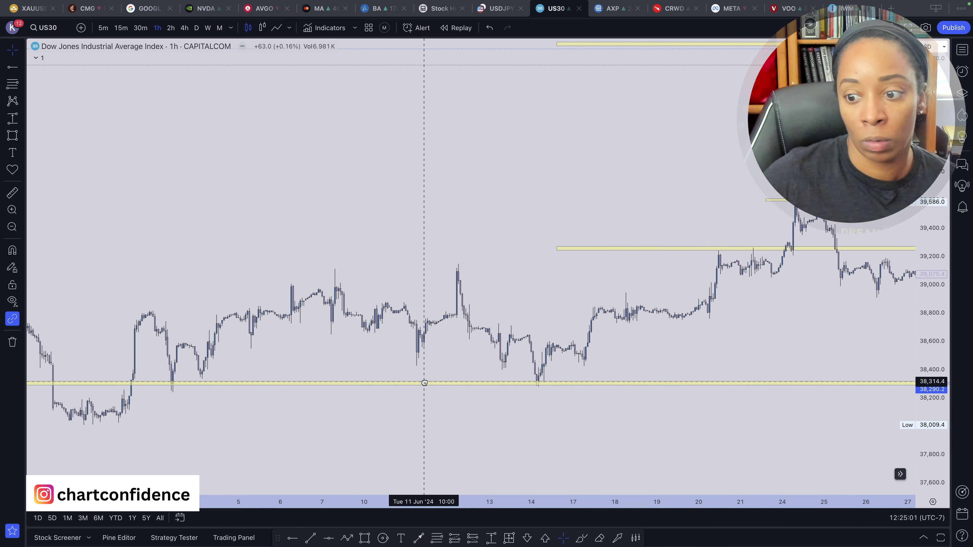
drag(424, 382, 424, 383)
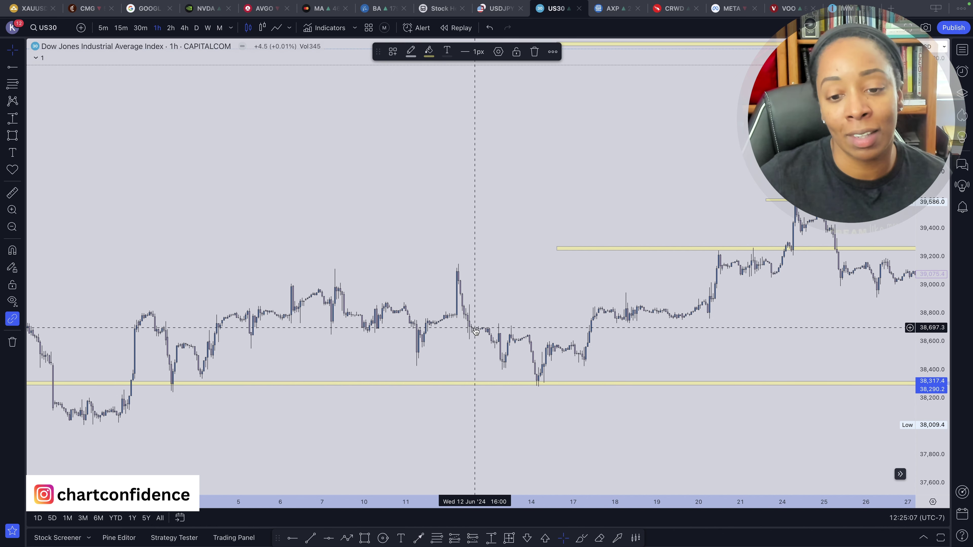
scroll(474, 328, right, 15)
scroll(474, 328, right, 15)
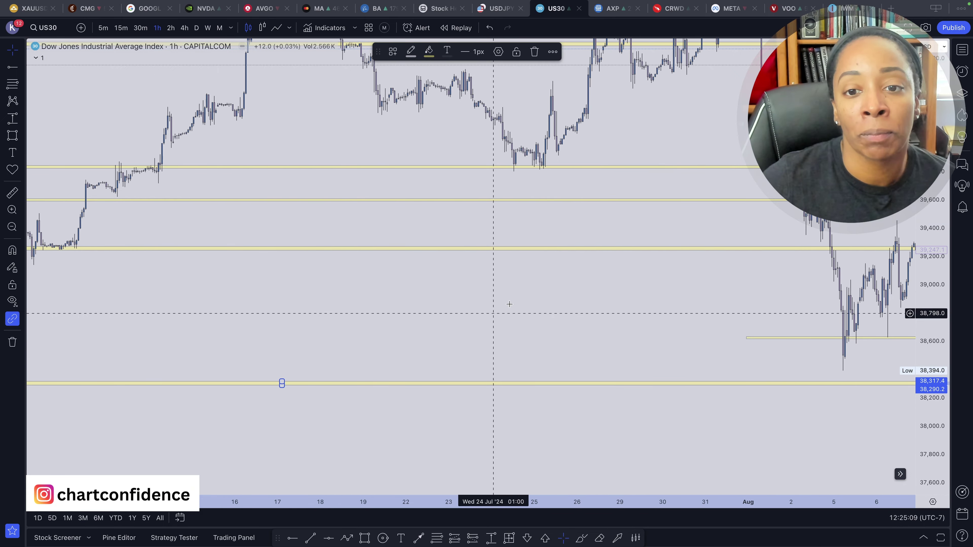
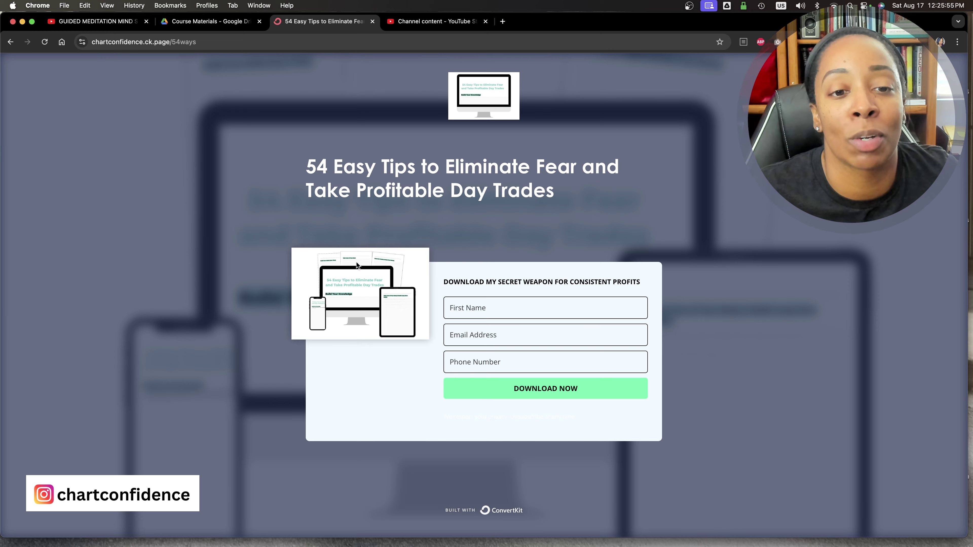
- Switch back to the TradingView chart and draw a thin rectangle level around 40,420, from 14 August to 27 August
key(super+Tab)
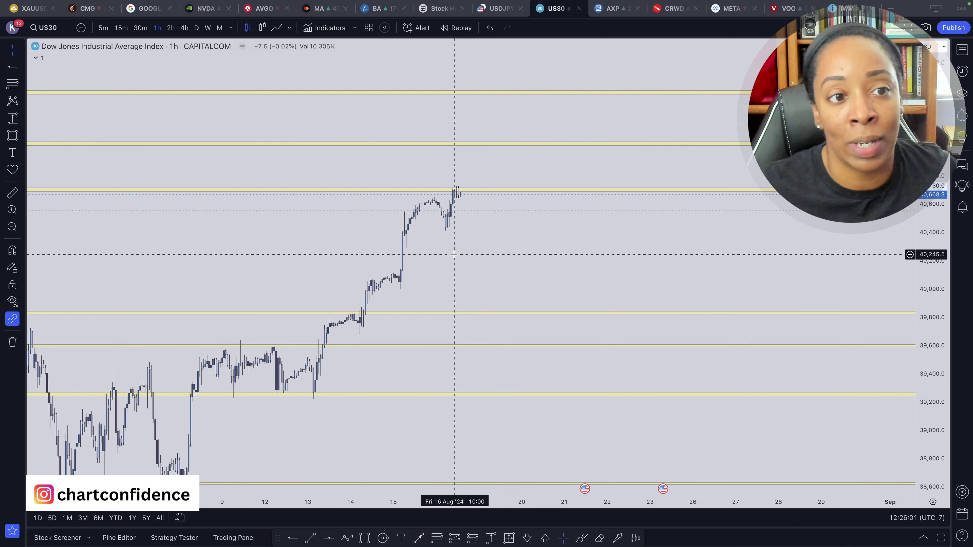
click(364, 539)
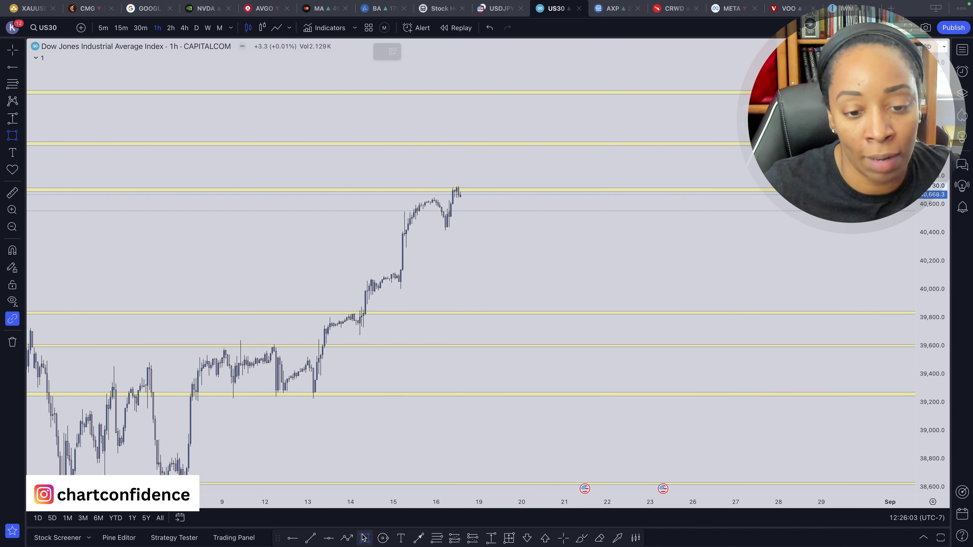
click(360, 227)
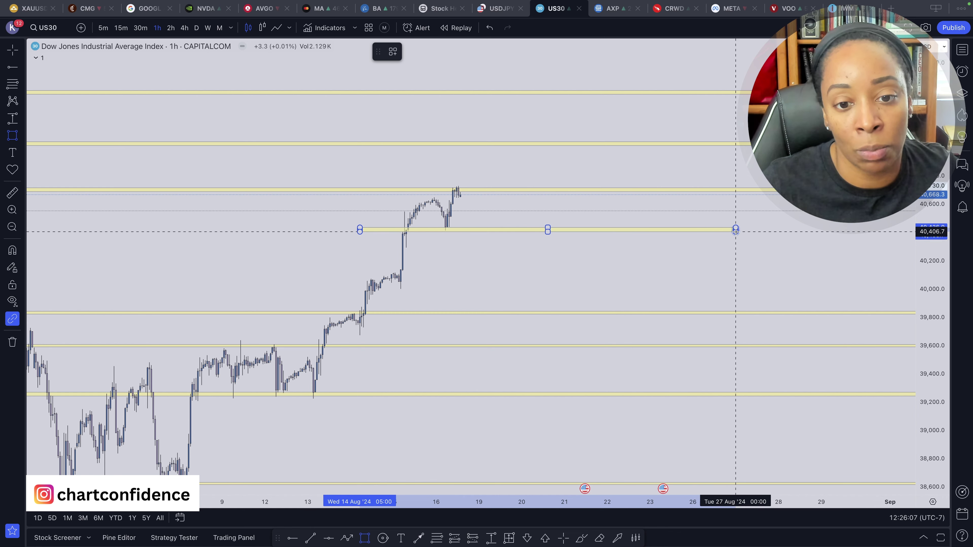
click(750, 229)
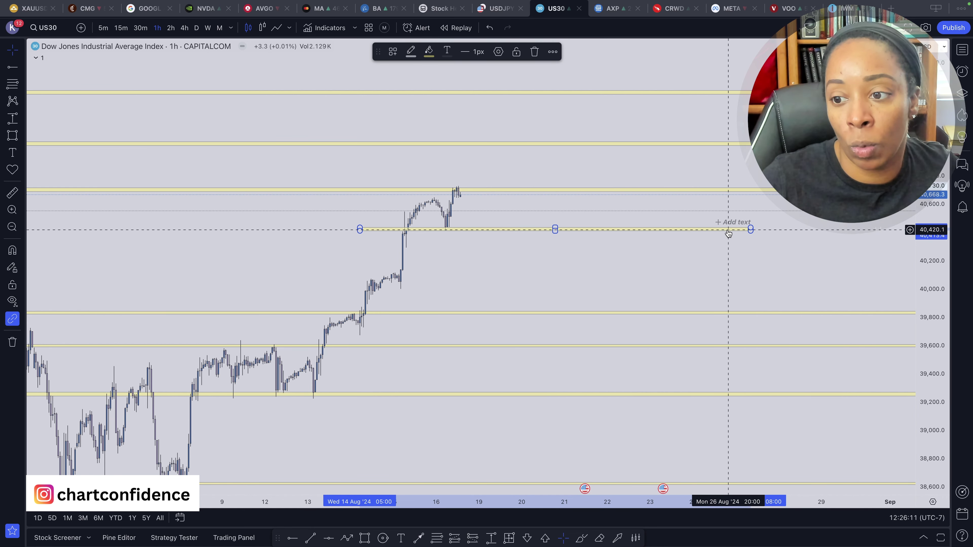
click(518, 233)
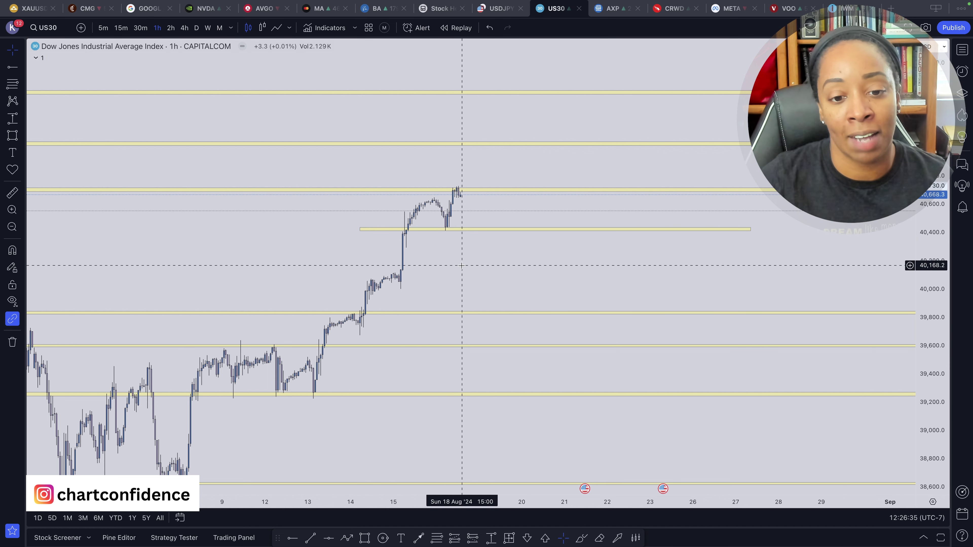
- Place an up-arrow marker just above the marked level near 40,700, ahead of the latest candles
scroll(462, 265, left, 5)
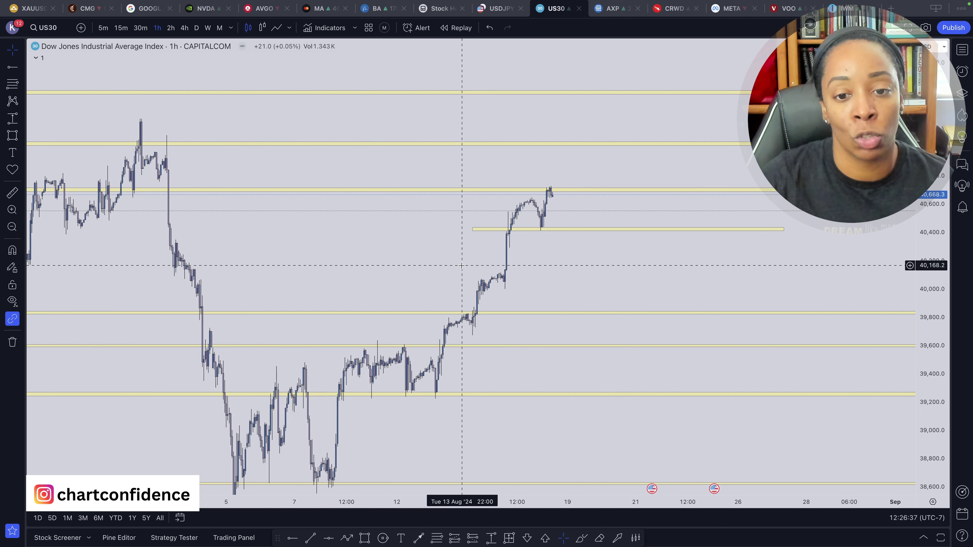
scroll(462, 265, left, 1)
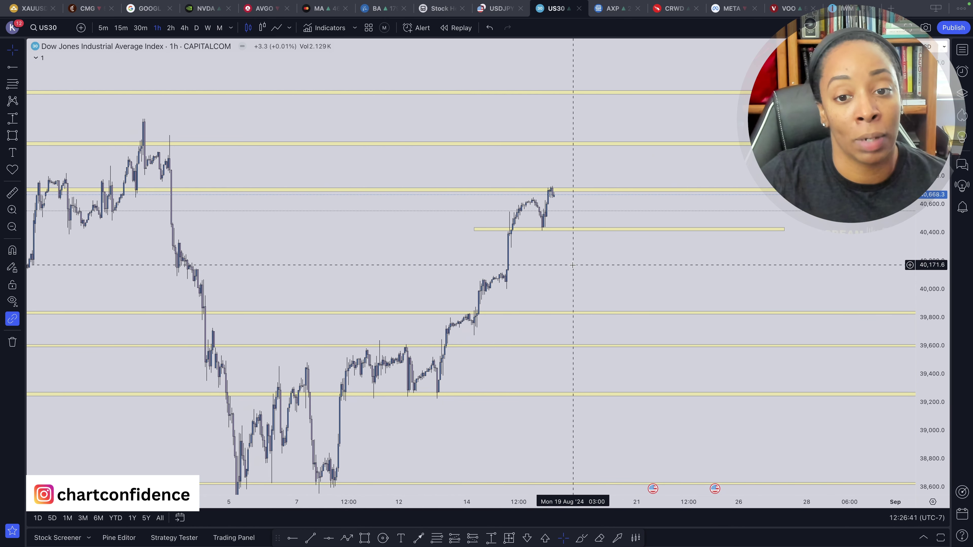
drag(569, 264, 500, 266)
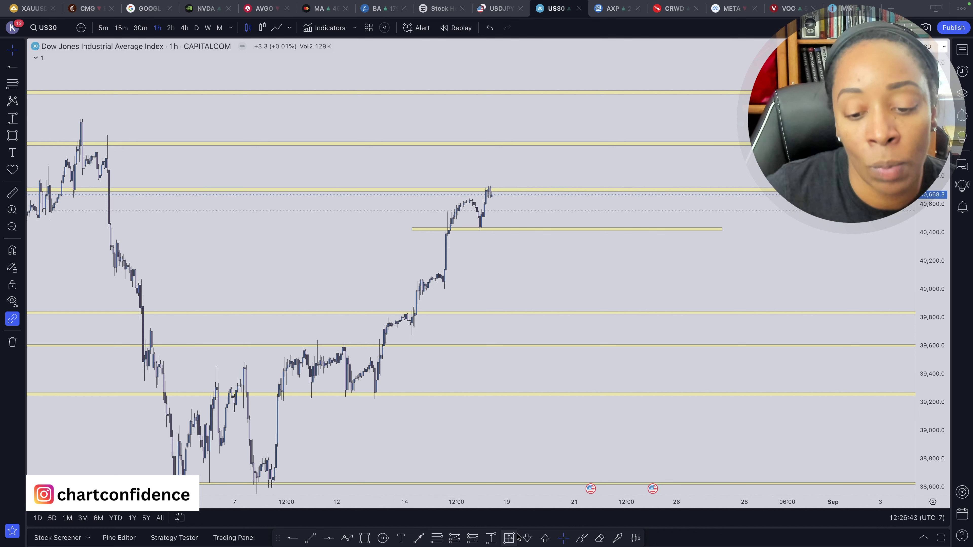
click(545, 537)
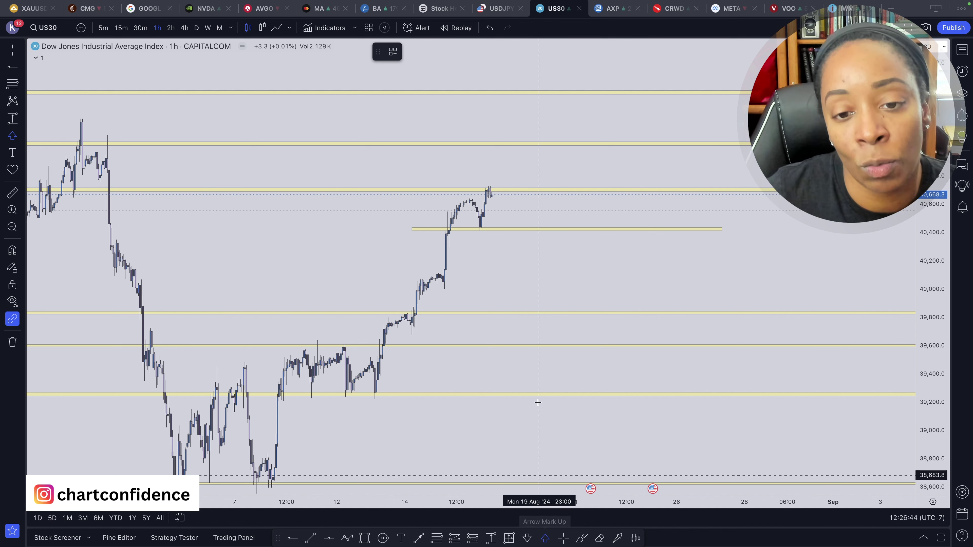
click(539, 183)
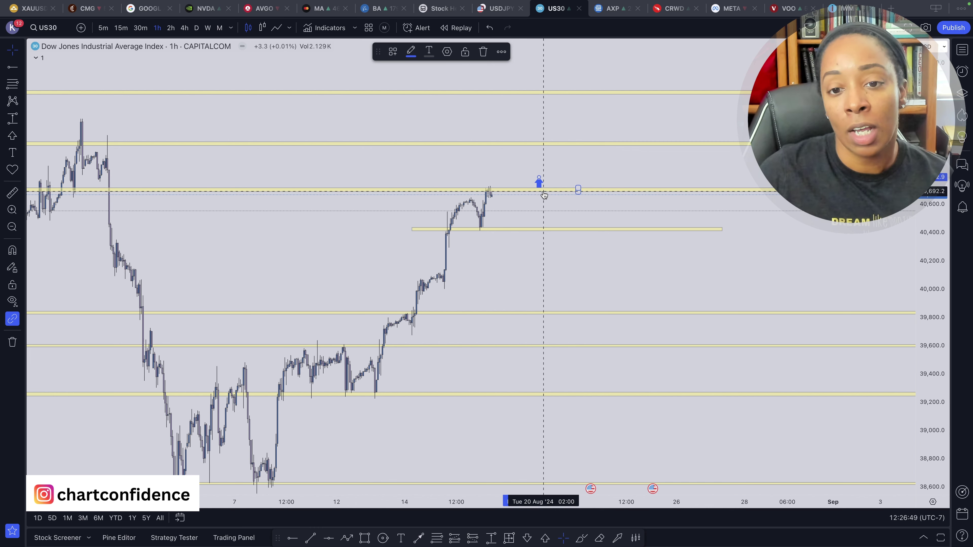
- Add a price range beside the up arrow, from about 40,702 up to the next marked level
scroll(527, 163, left, 3)
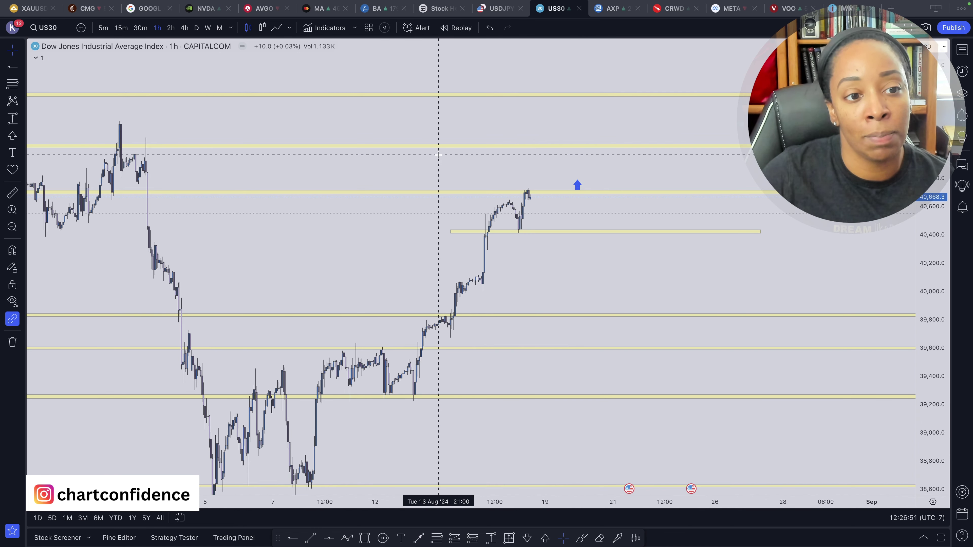
click(490, 538)
click(613, 192)
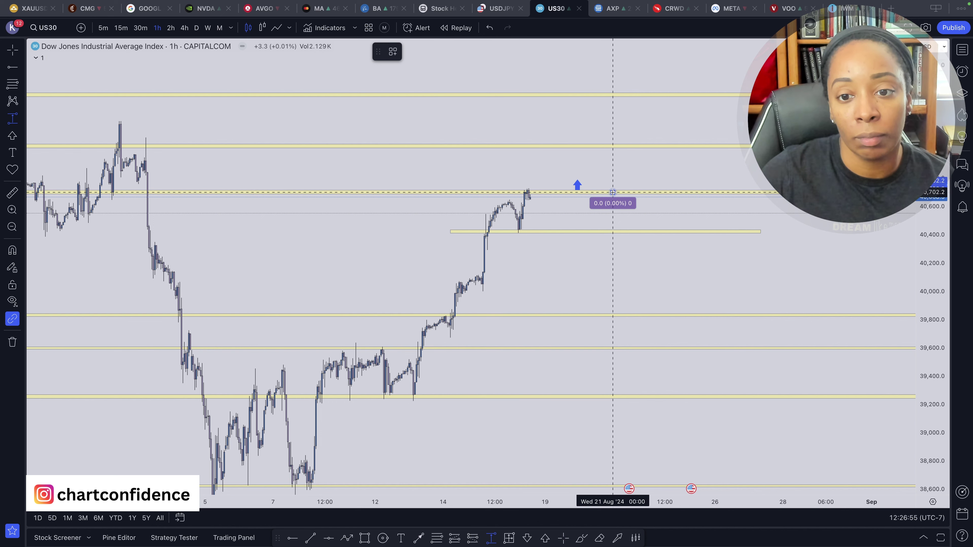
click(613, 146)
scroll(412, 150, left, 2)
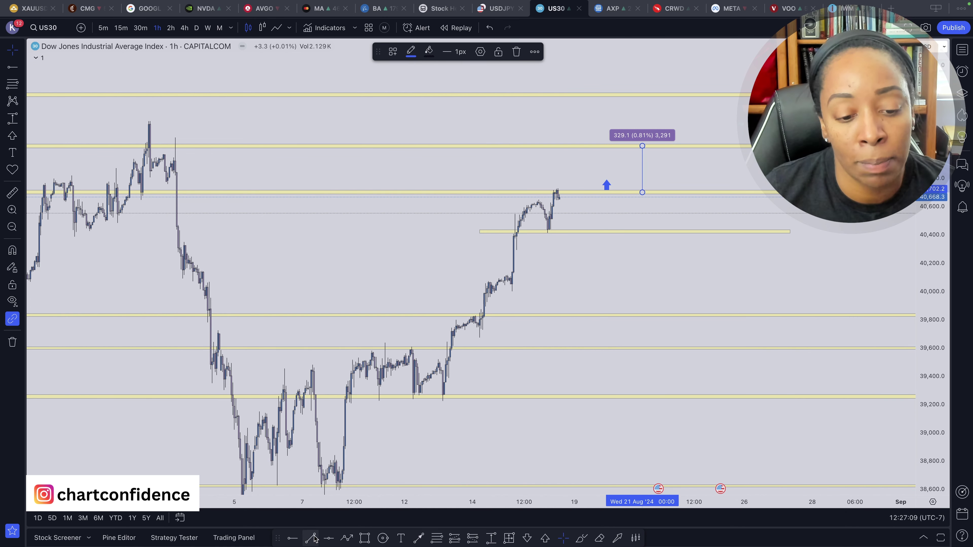
- Draw a horizontal ray from the late-July swing high and add a price range up to it from the marked level below
click(293, 537)
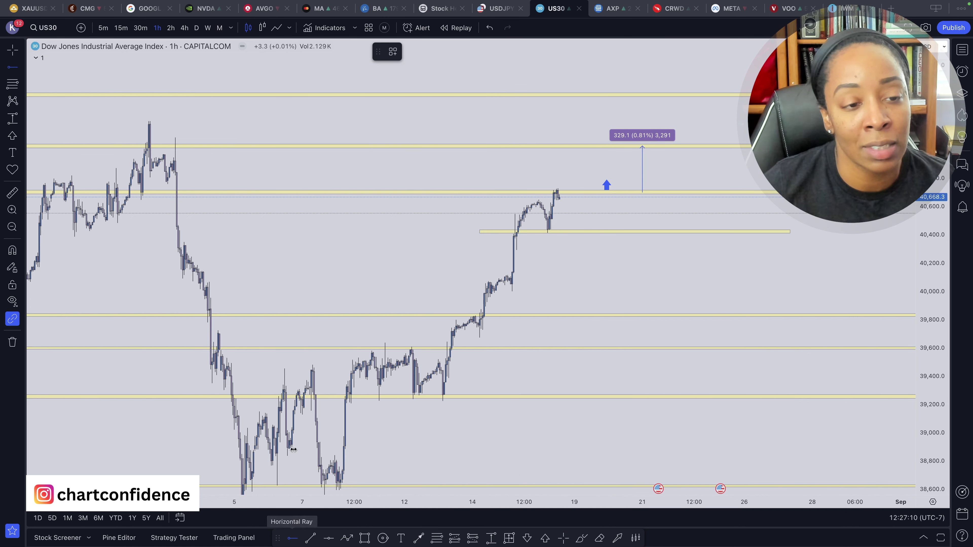
click(143, 123)
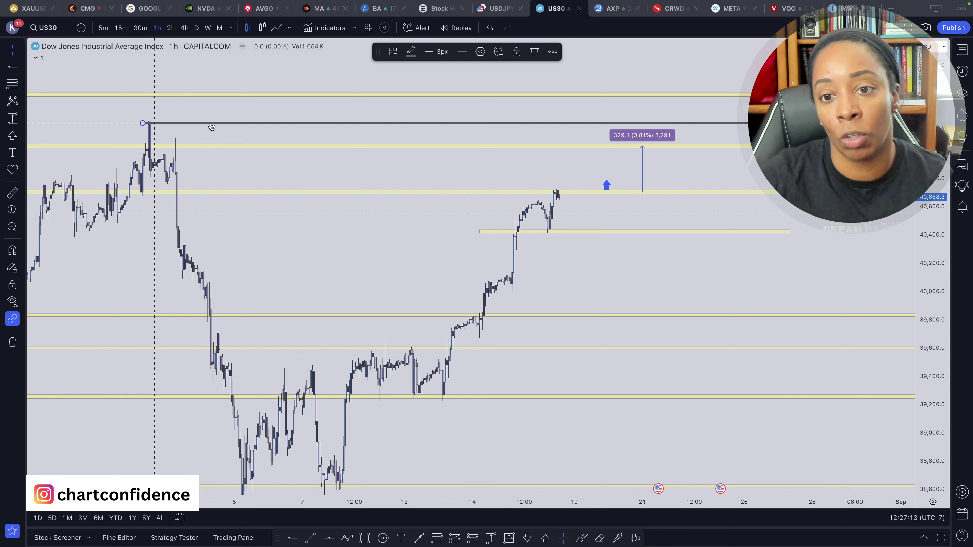
click(491, 537)
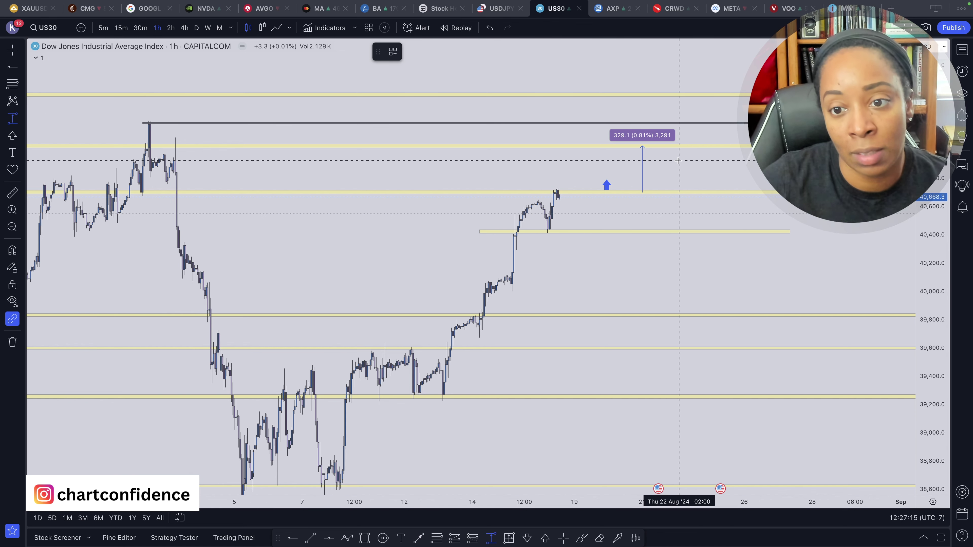
click(687, 146)
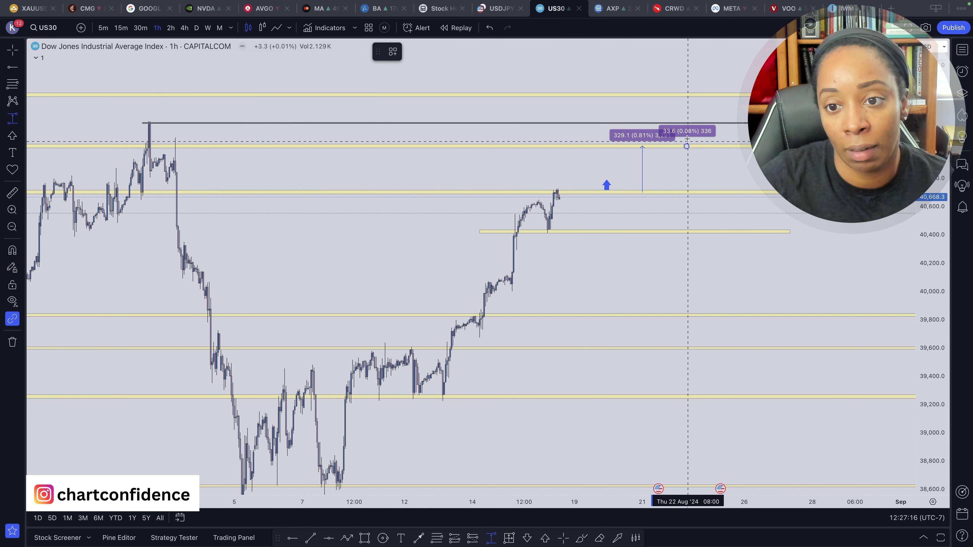
click(687, 124)
scroll(678, 174, right, 5)
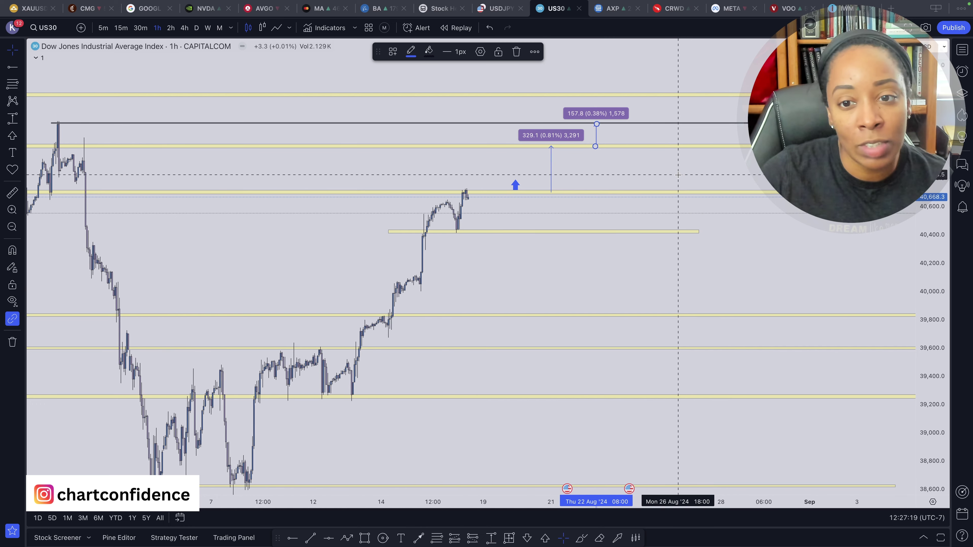
click(534, 271)
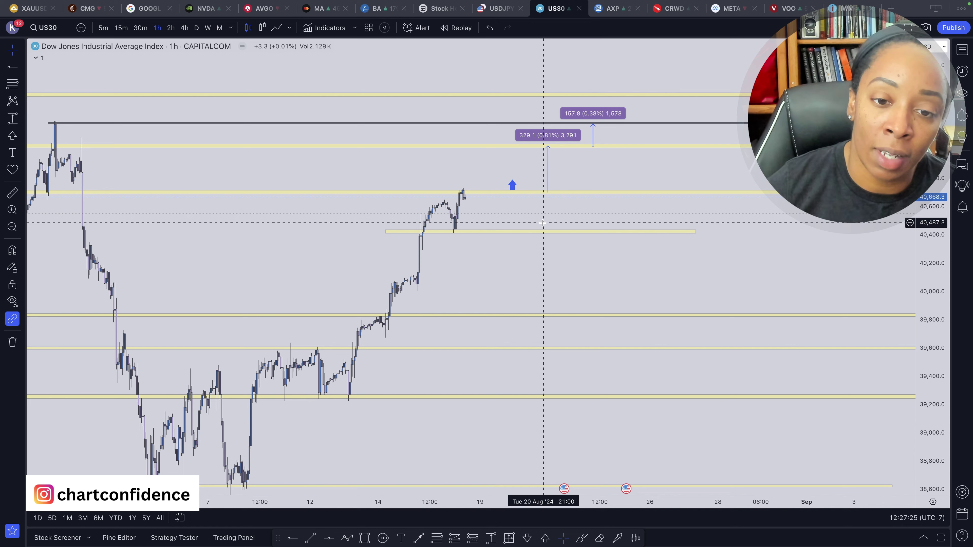
- Draw a path from the latest price down to about 40,410 on the short level, then up to the level near 40,700
click(347, 537)
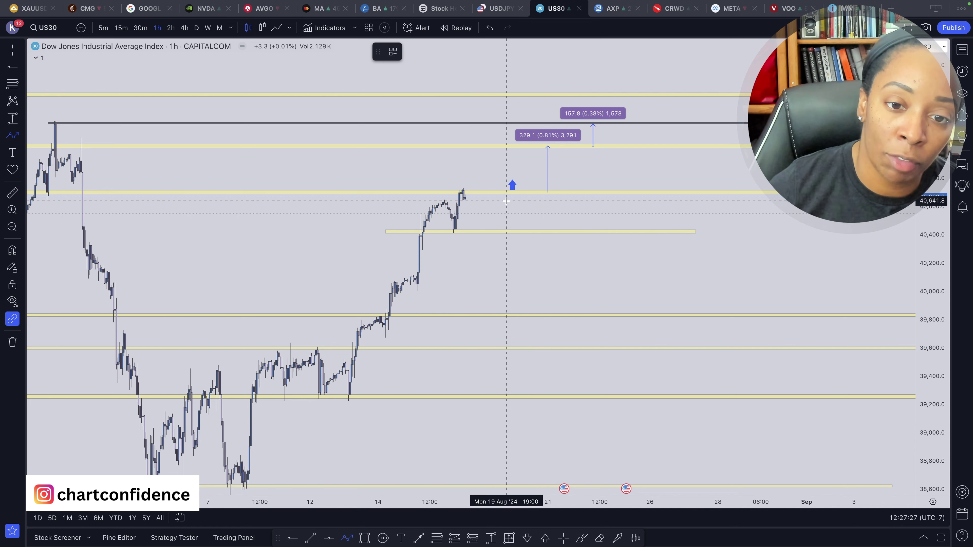
click(466, 198)
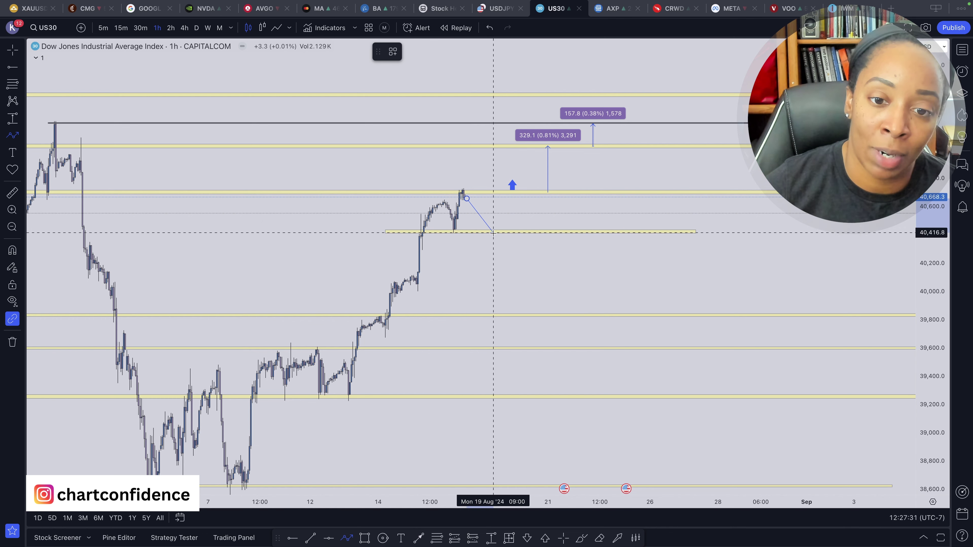
click(494, 232)
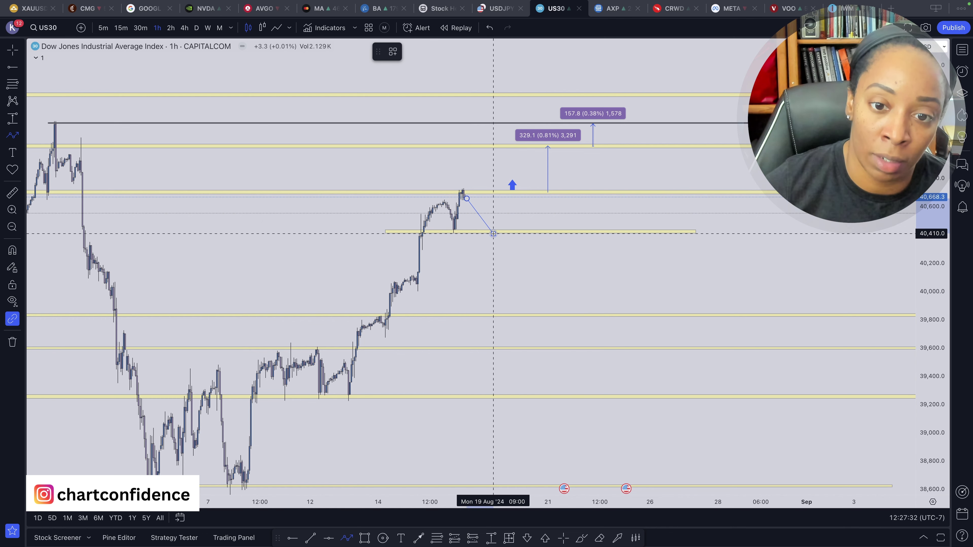
double_click(510, 190)
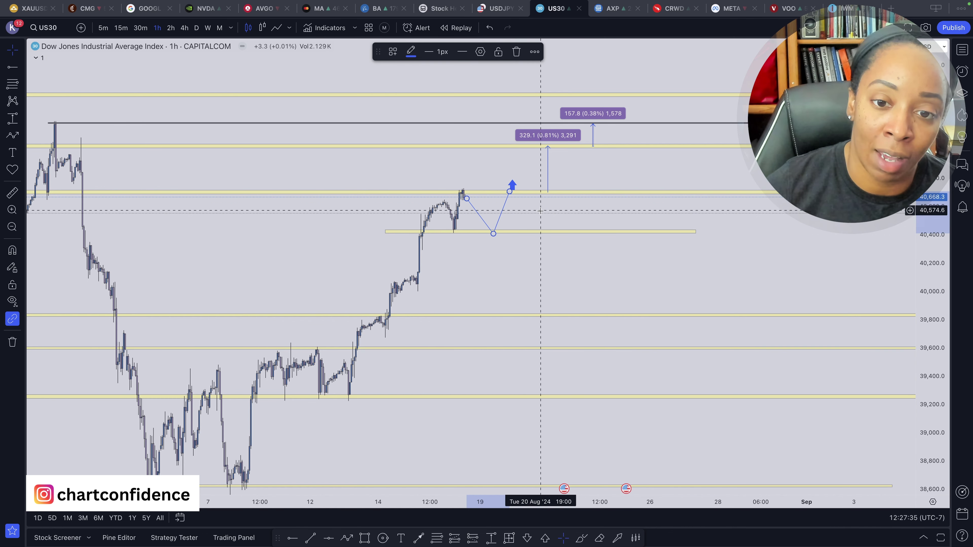
- Add a price range from the short level at about 40,427 up to the marked level at about 40,702
click(492, 540)
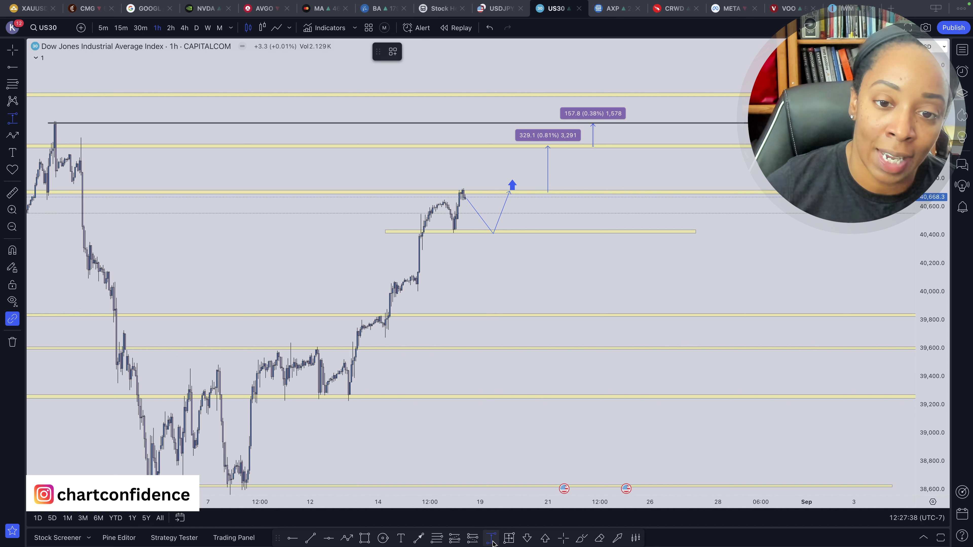
click(559, 231)
click(559, 193)
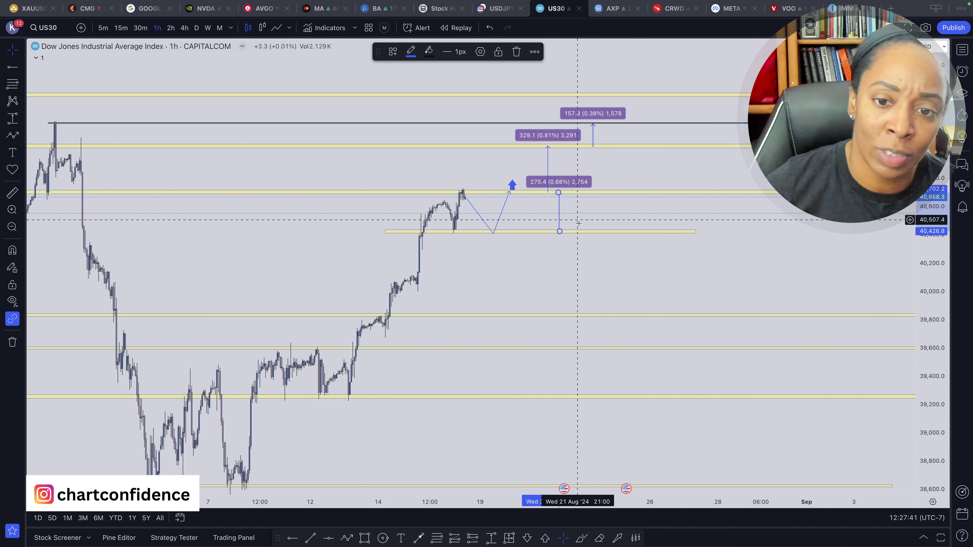
- Place a down-arrow marker just below the short level around 40,420, near 22 August
scroll(502, 281, left, 5)
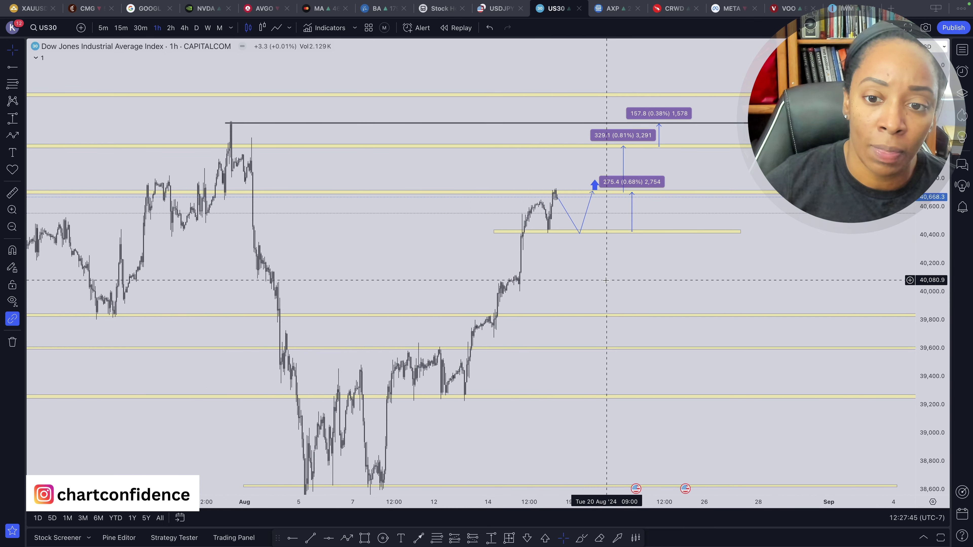
scroll(536, 268, right, 3)
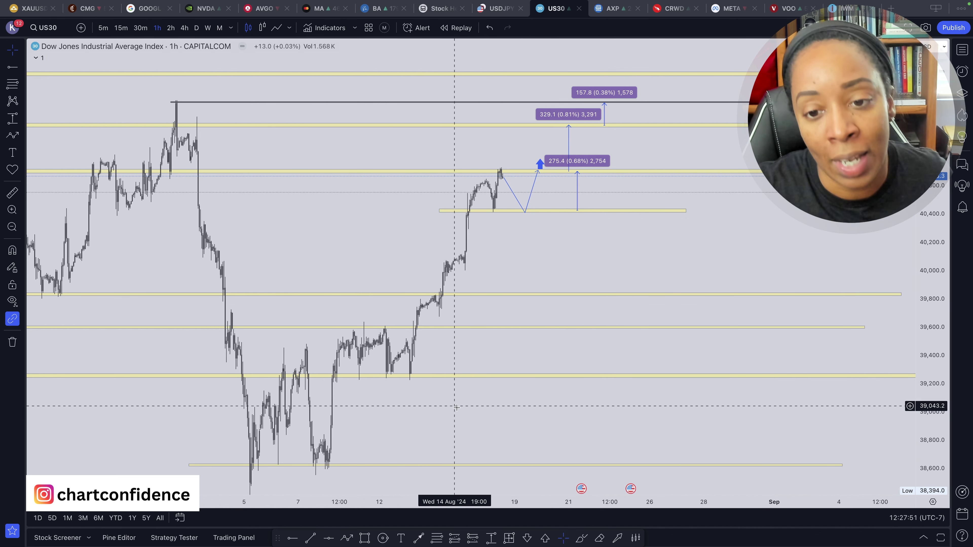
click(527, 539)
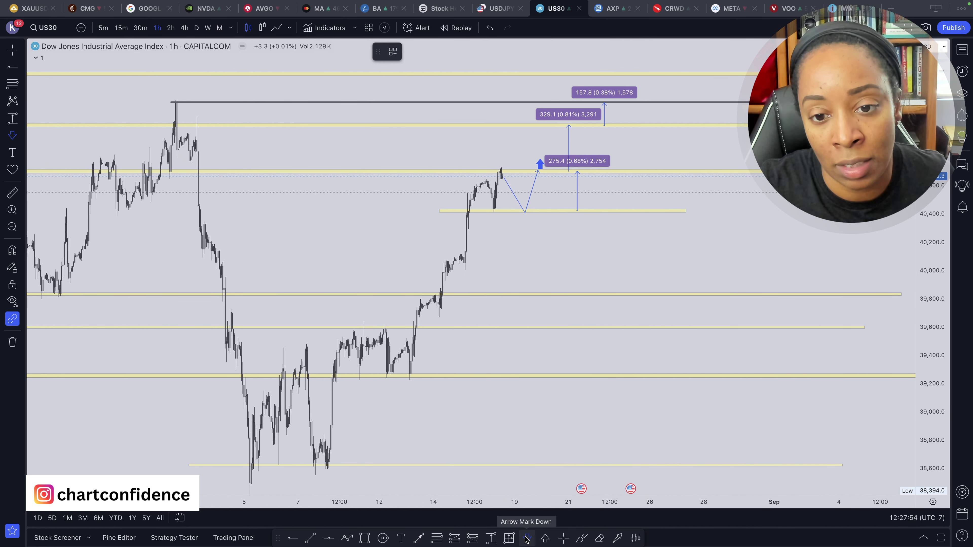
click(611, 216)
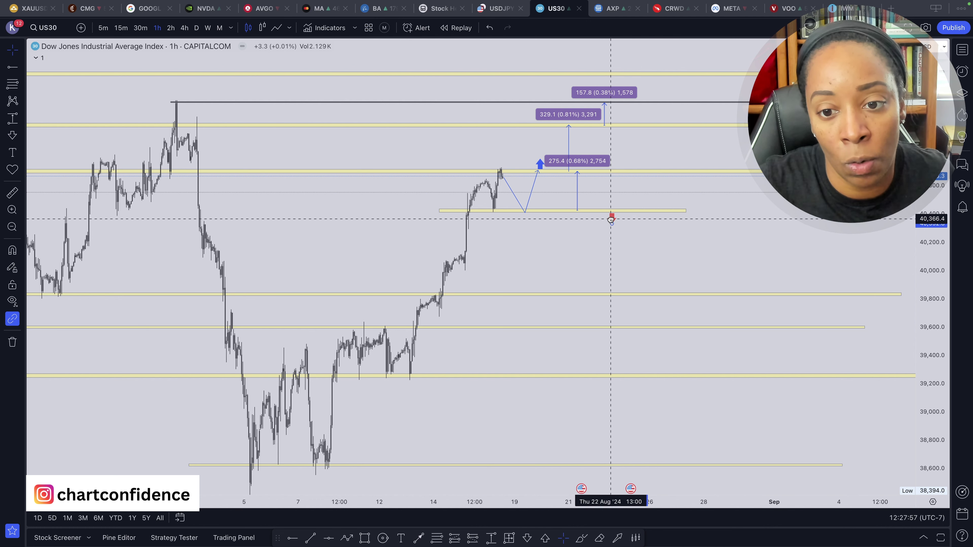
click(611, 219)
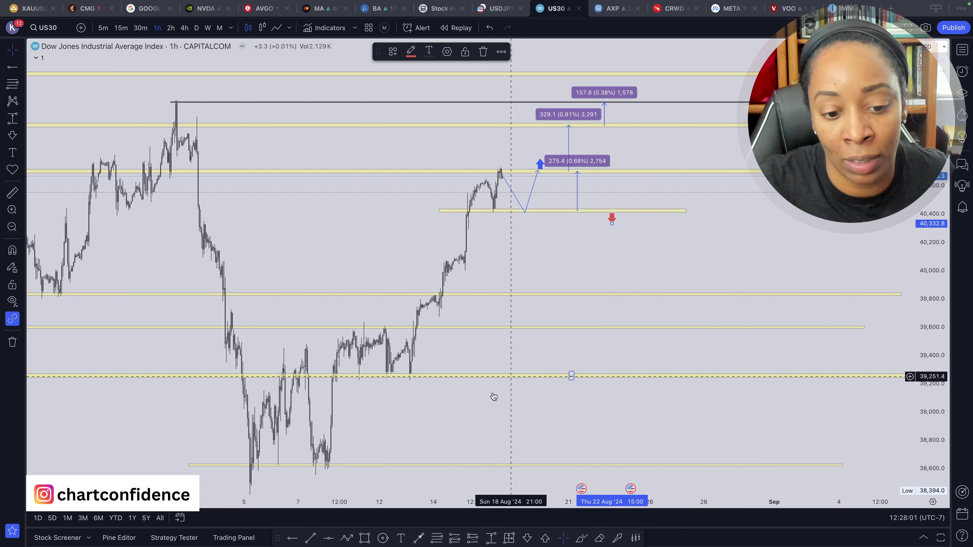
- Draw a horizontal red trend line at about 40,292.5 from 14 August to 28 August, below the down arrow
click(310, 539)
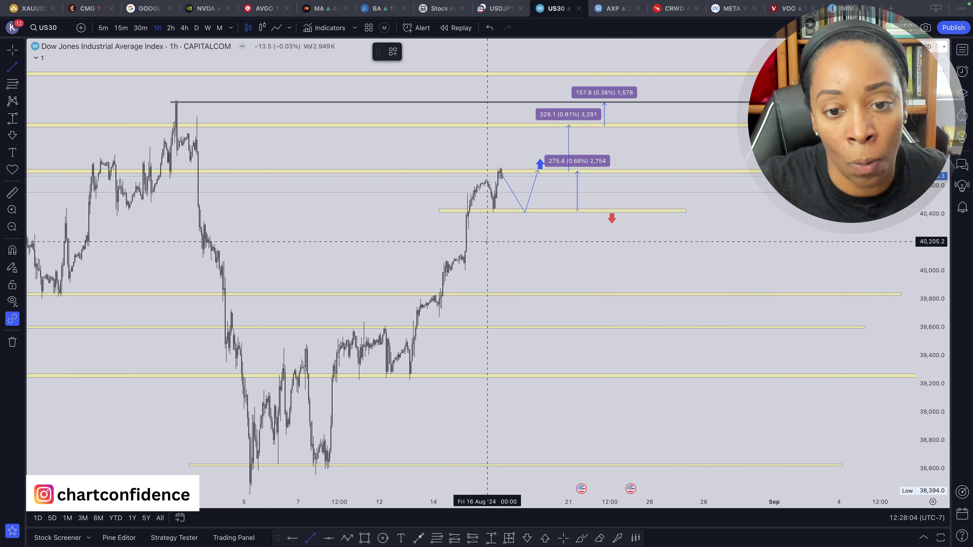
click(437, 229)
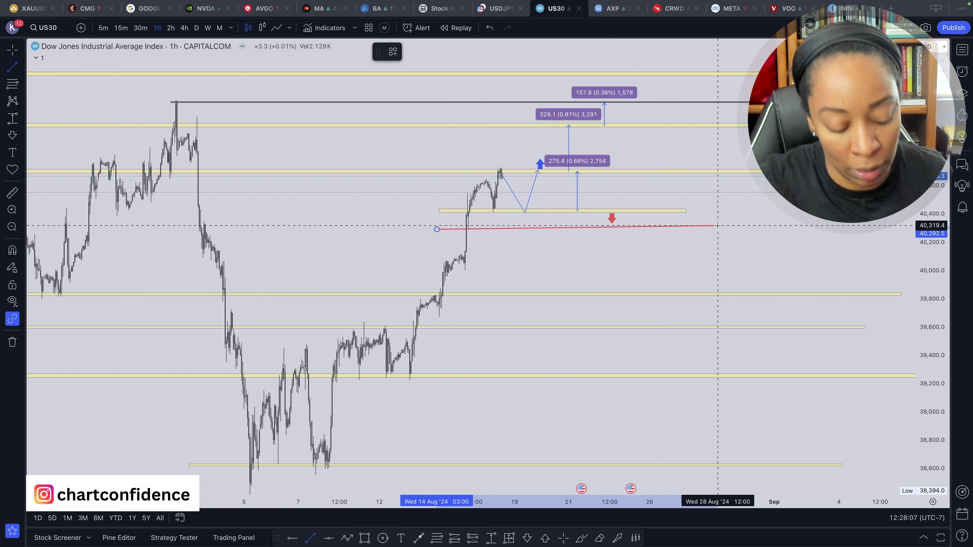
click(706, 229)
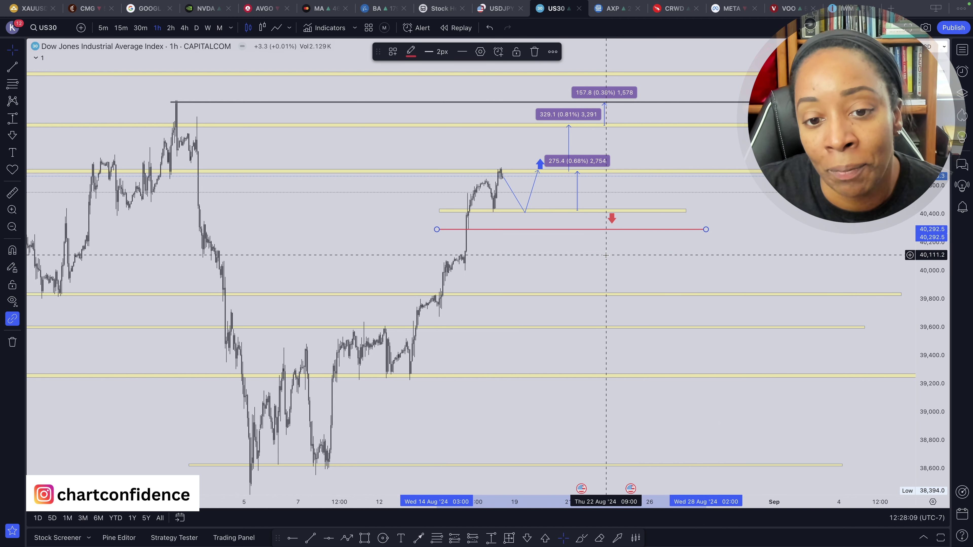
click(715, 231)
drag(940, 255, 940, 234)
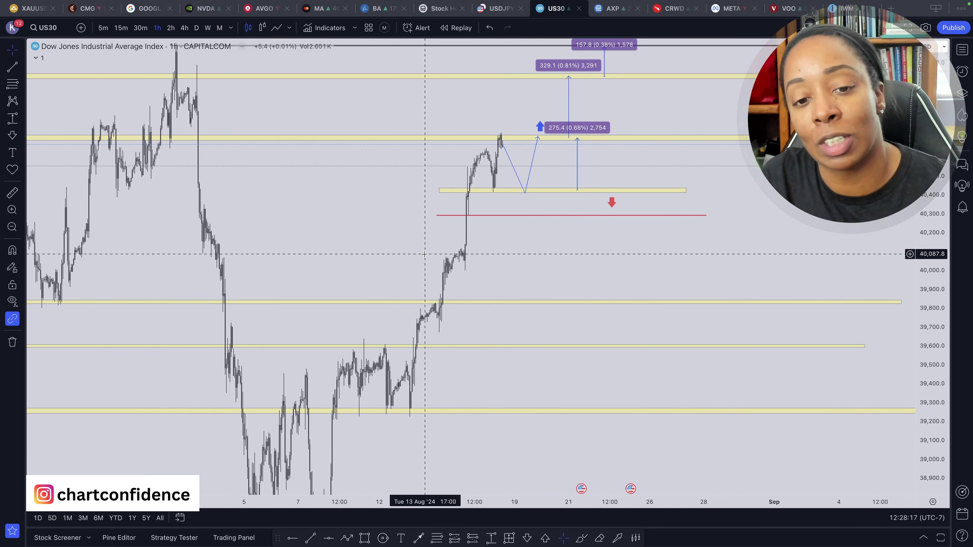
scroll(424, 253, down, 2)
scroll(431, 252, right, 5)
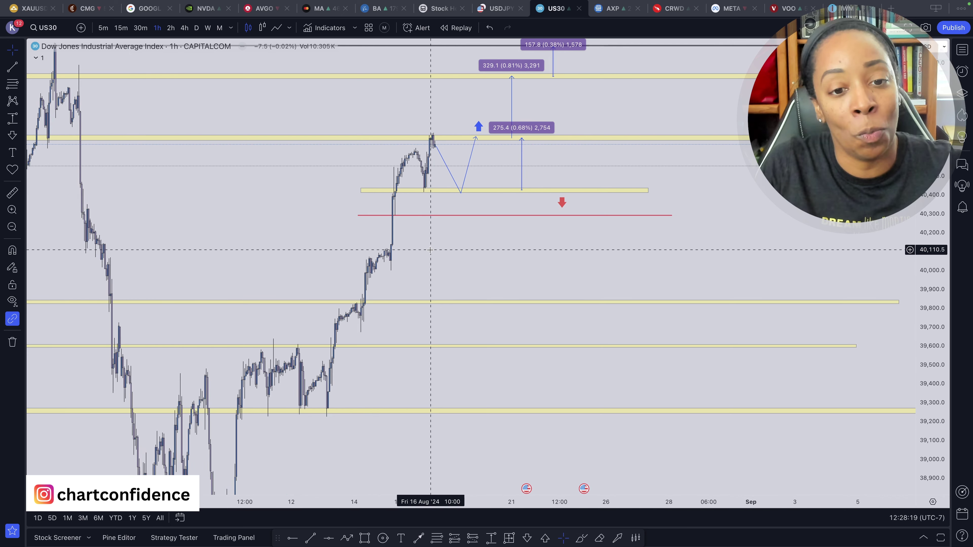
- Draw a second horizontal red trend line at about 39,977.7 from 14 August to 27 August, below the first red line
scroll(431, 250, right, 3)
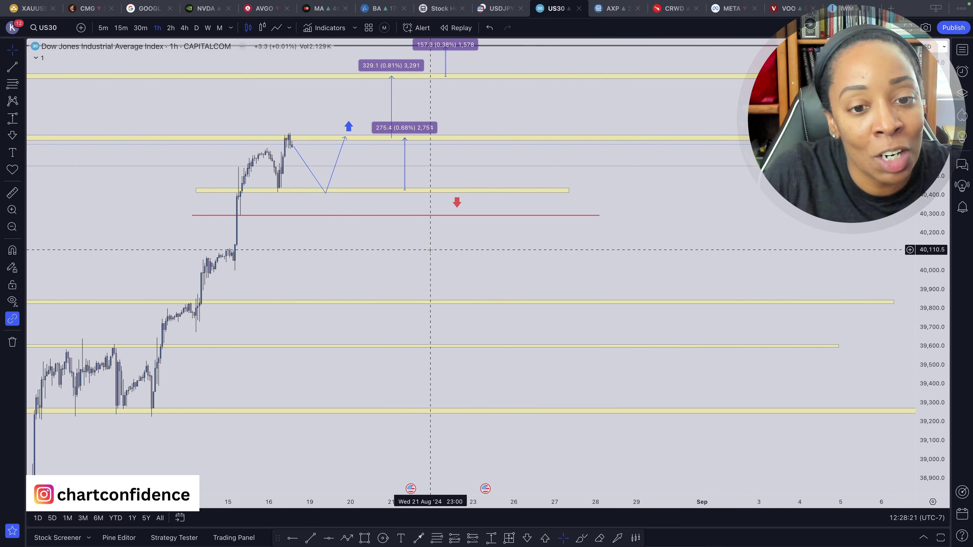
scroll(411, 271, up, 2)
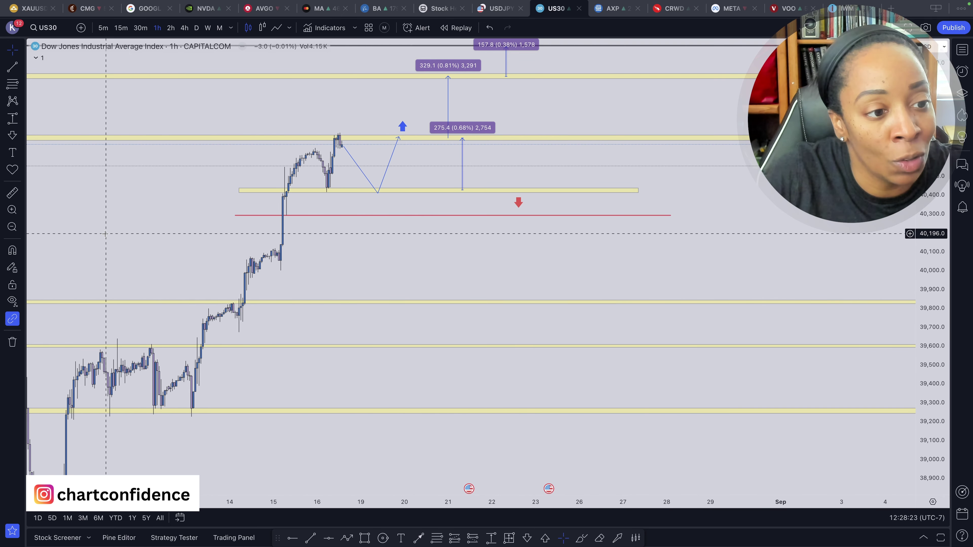
click(12, 210)
drag(194, 54, 675, 447)
scroll(265, 263, down, 2)
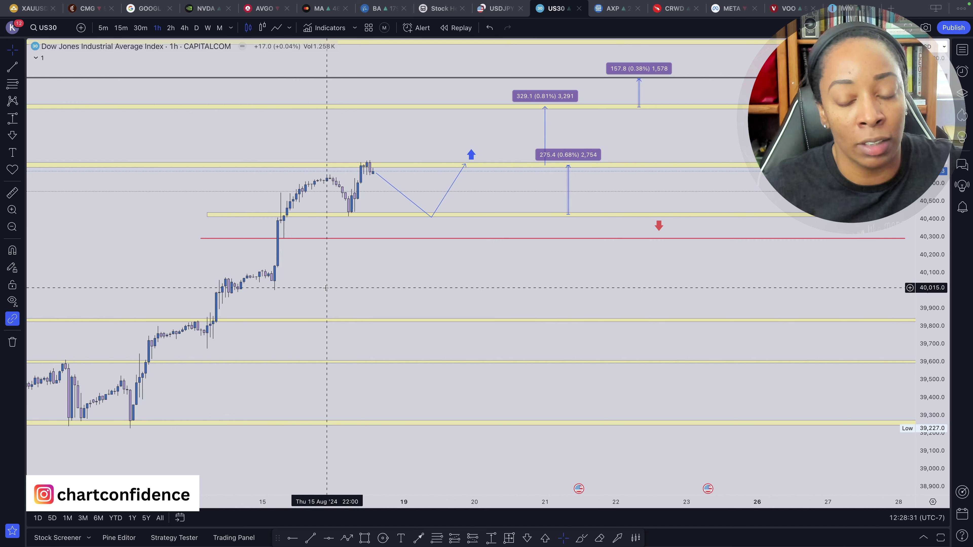
click(311, 538)
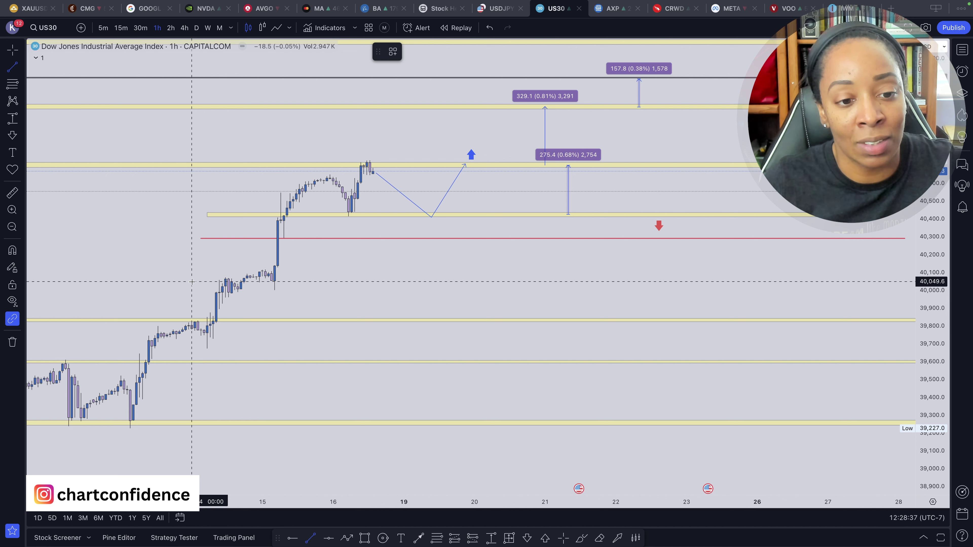
click(192, 294)
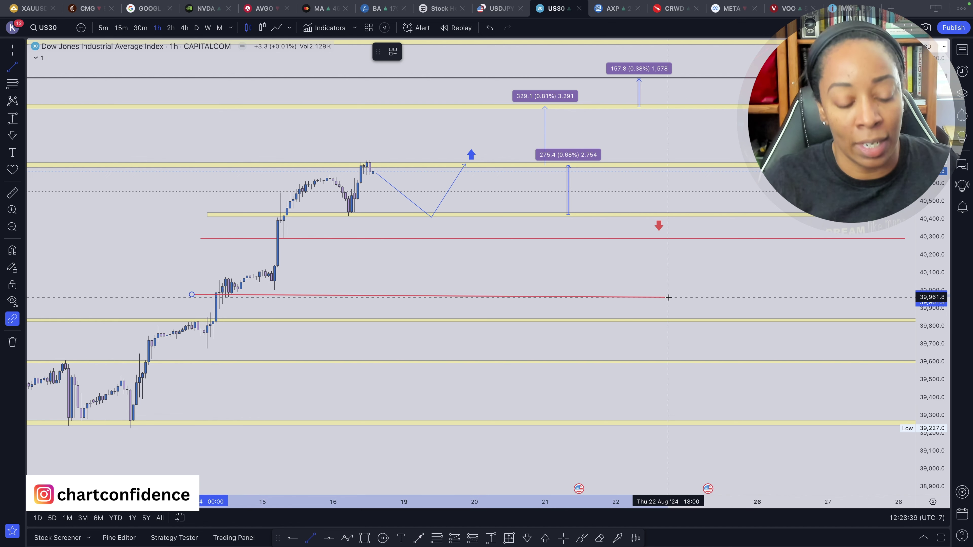
click(889, 284)
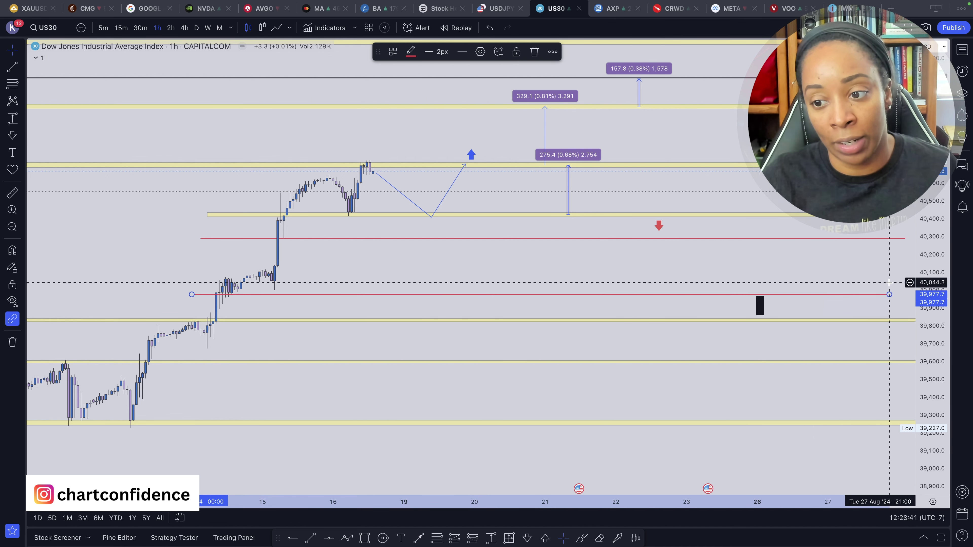
- Add a price range from the upper red line at about 40,291.9 down to the lower red line at about 39,972.4
click(491, 537)
click(650, 239)
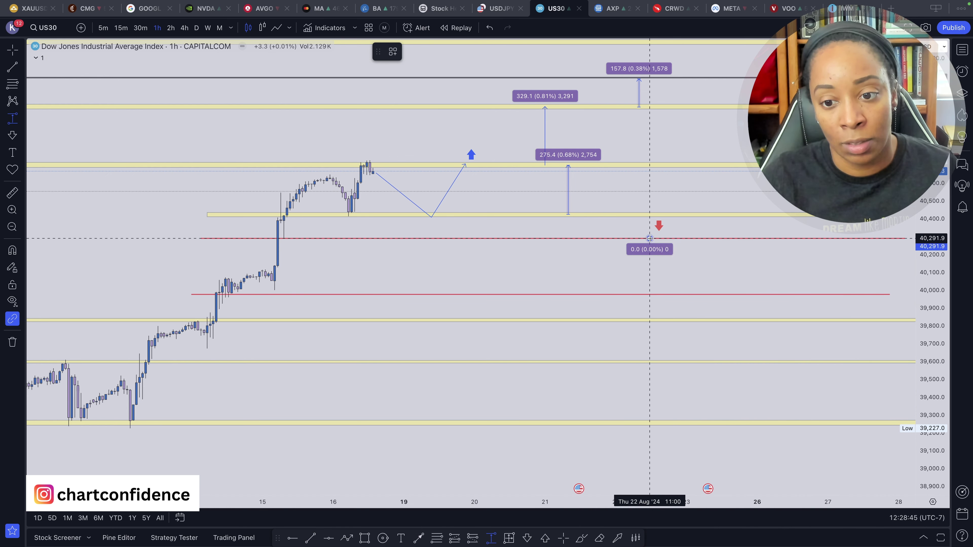
click(658, 295)
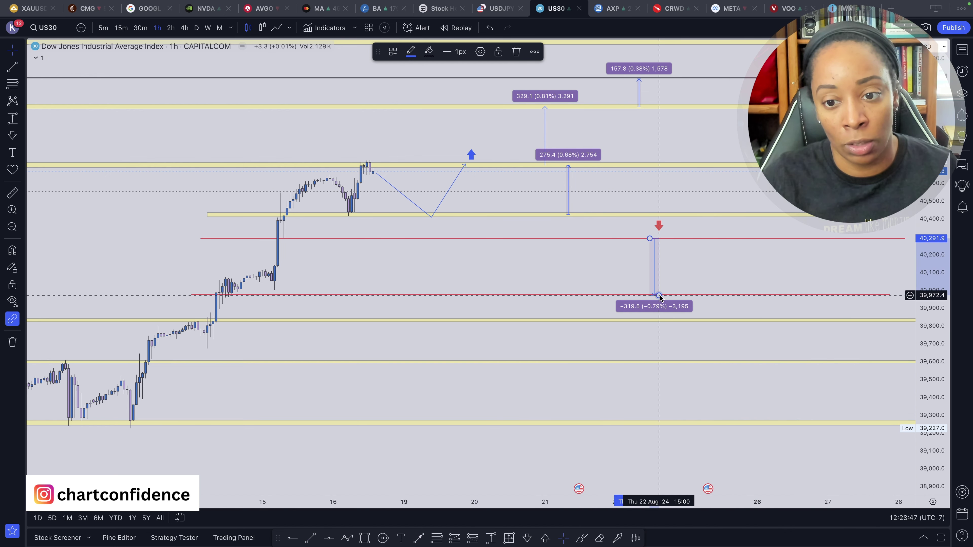
click(693, 272)
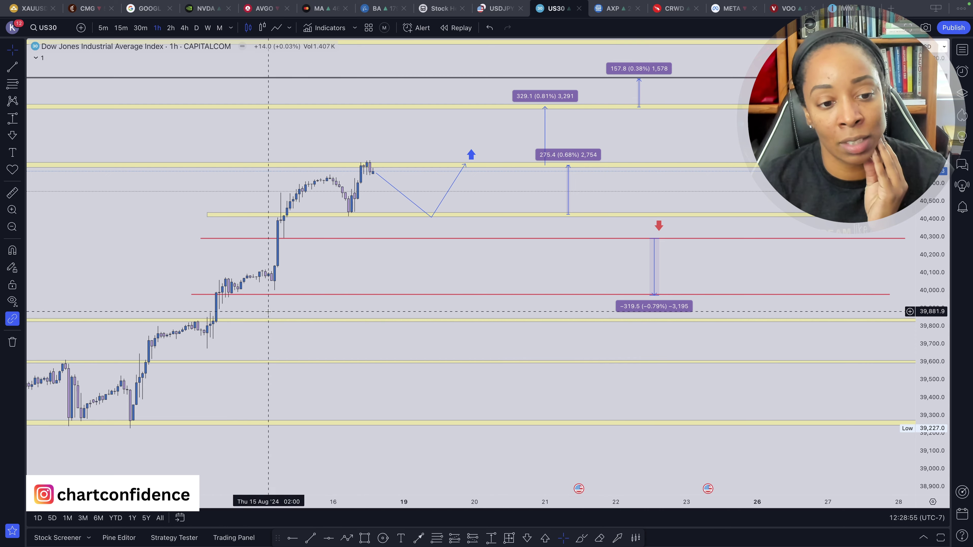
- Review the earlier price action and add a price range from the marked level at about 39,828.7 down to the level near 39,600
scroll(239, 323, left, 15)
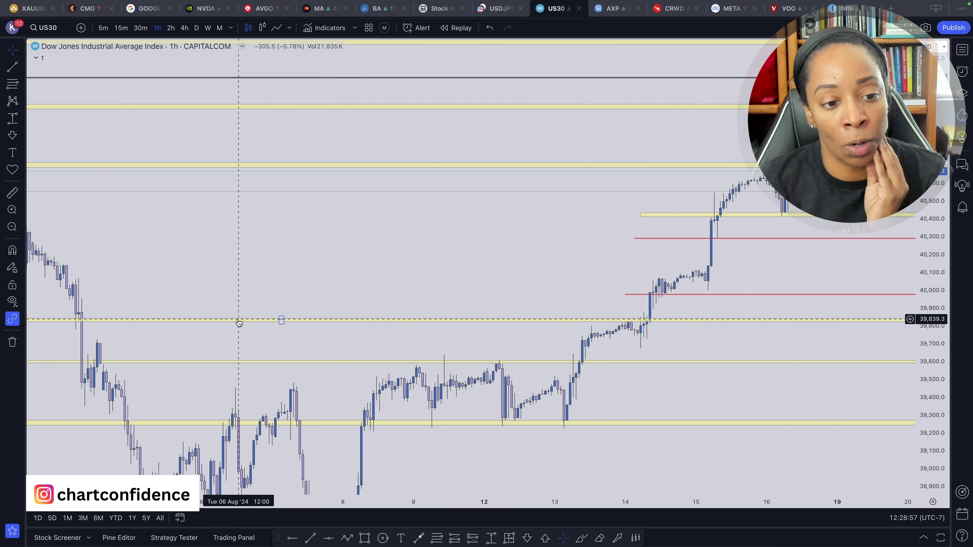
scroll(238, 322, left, 8)
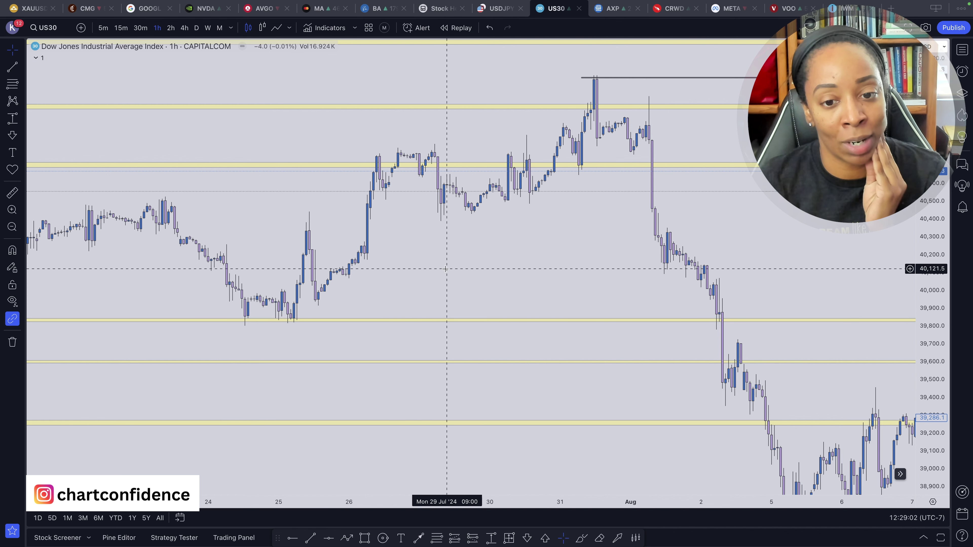
scroll(445, 268, right, 10)
scroll(445, 269, right, 15)
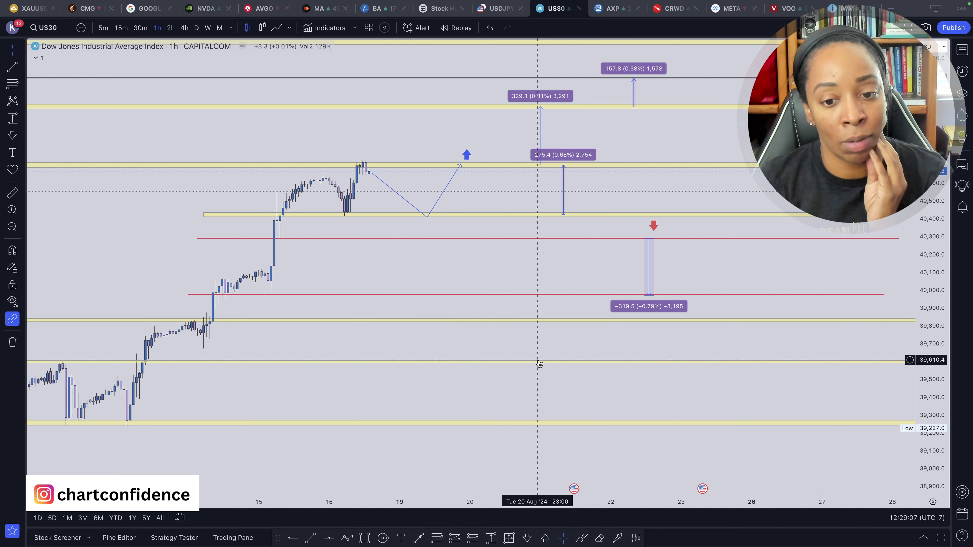
click(494, 540)
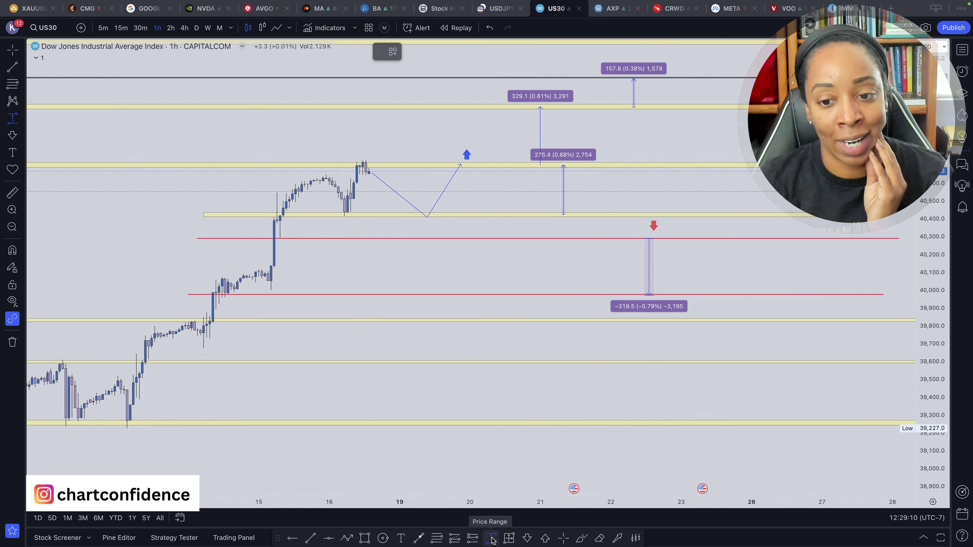
click(565, 321)
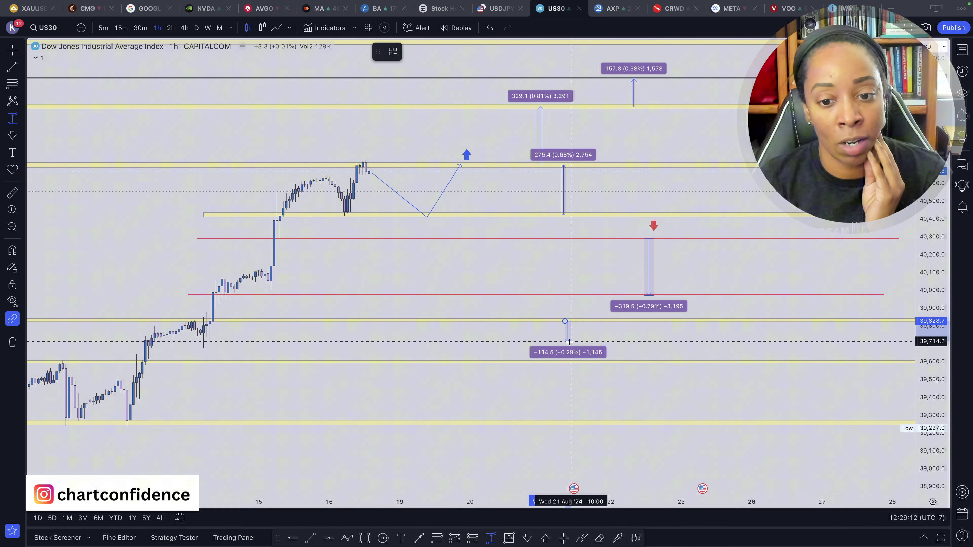
click(563, 361)
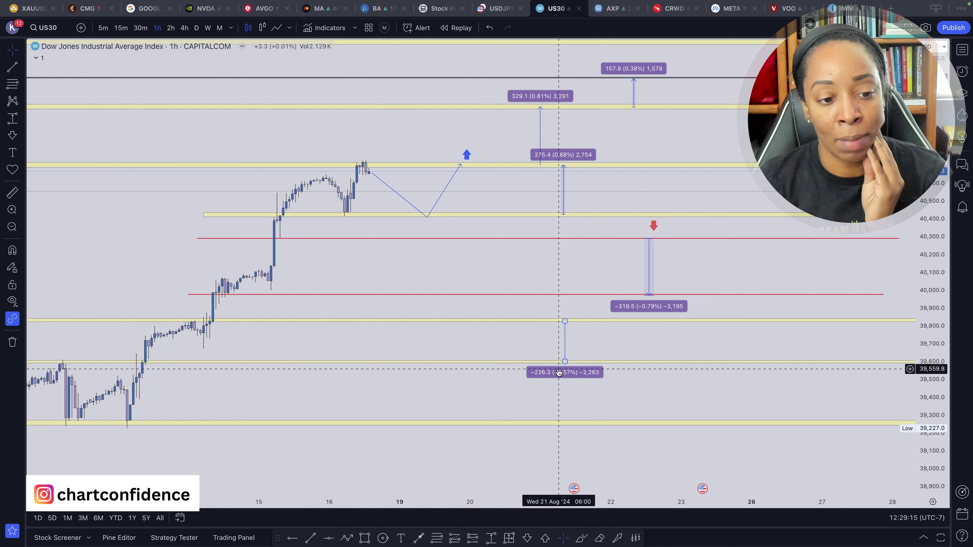
- Add a price range from the marked level near 39,600 down to the lowest marked level near 39,250, around 22 August
click(492, 538)
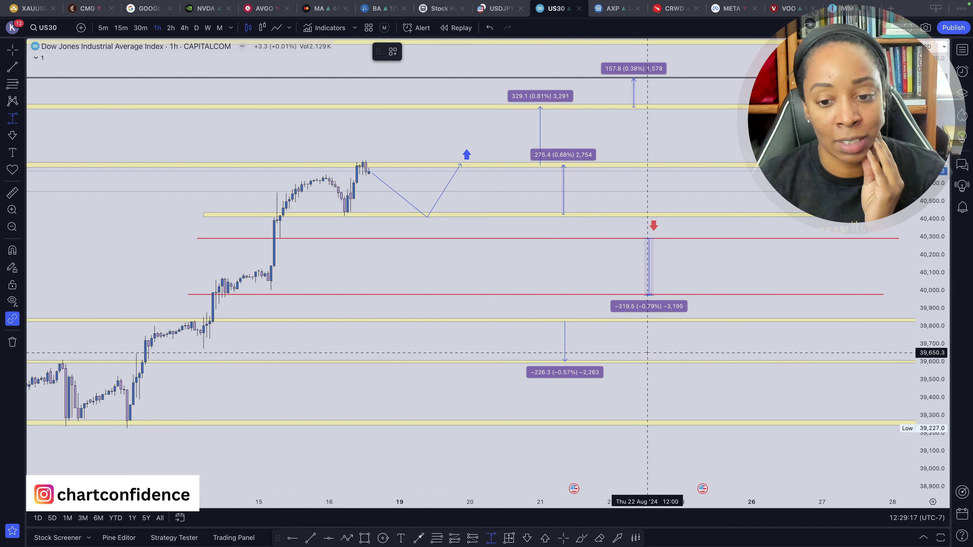
click(635, 363)
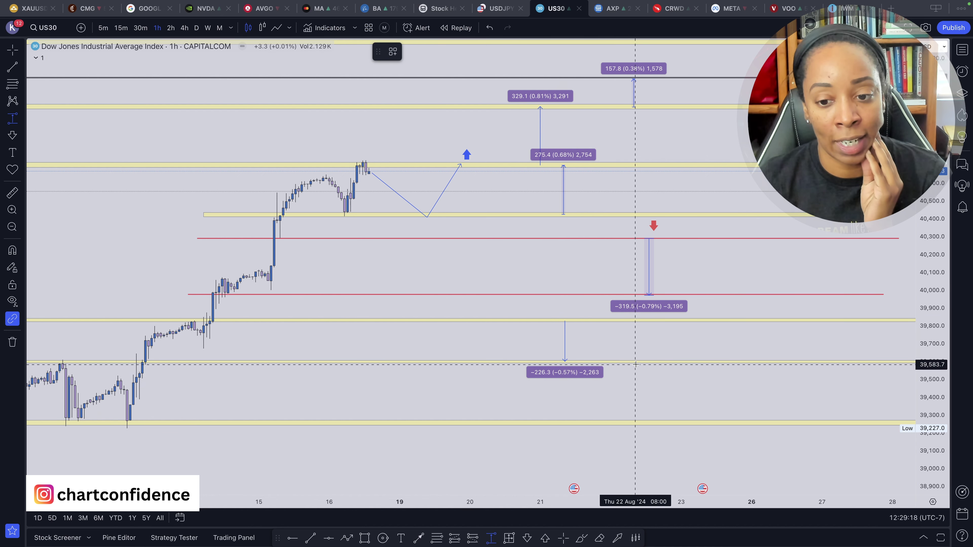
click(635, 424)
click(661, 411)
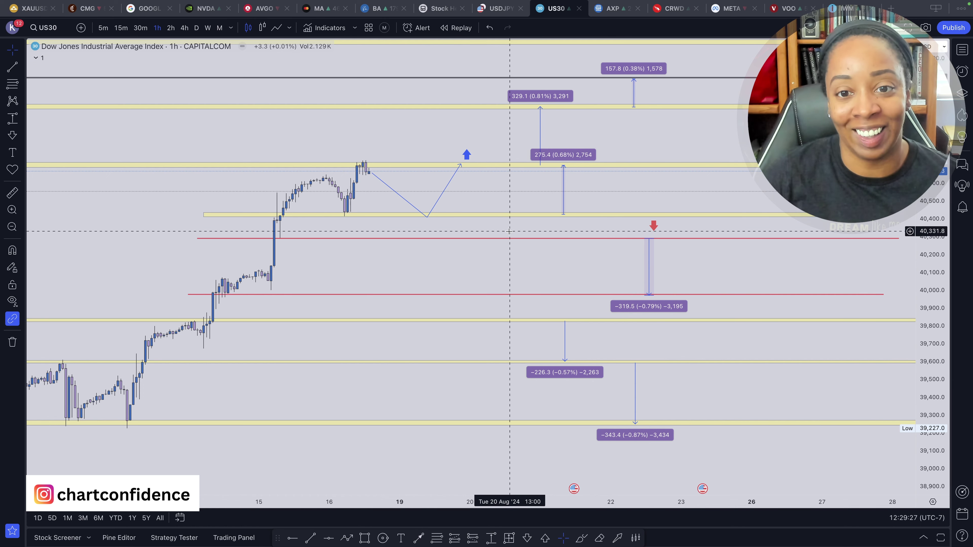
mouse_move(679, 150)
mouse_down()
mouse_move(678, 186)
mouse_move(668, 161)
mouse_up()
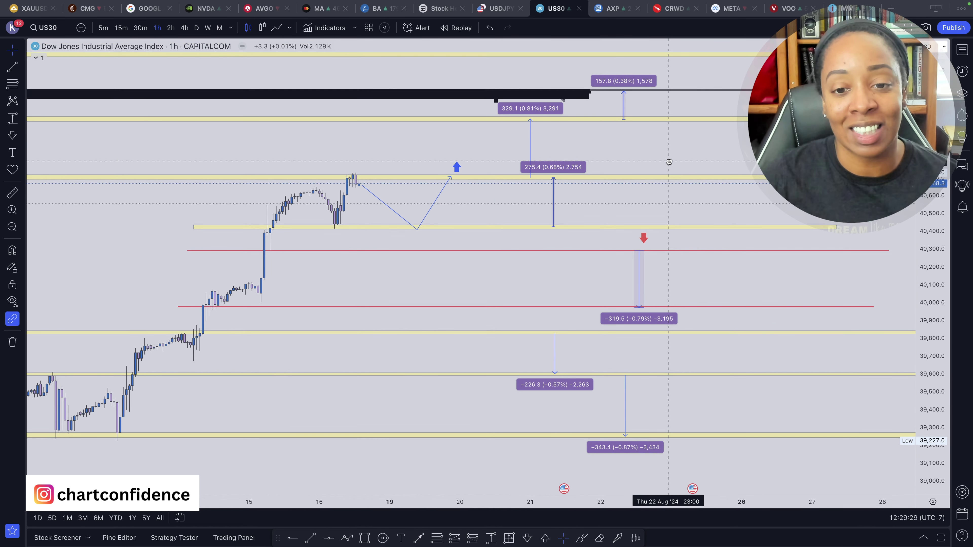